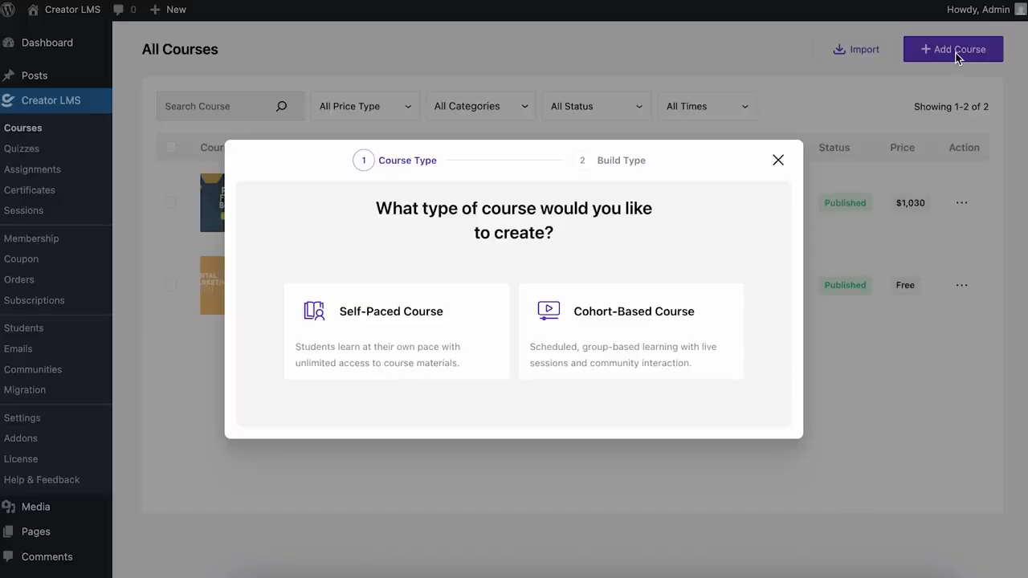
Step: Pick a cohort-based course and have AI outline 'Python Mastery: Advanced Techniques for Absolute Beginners'
{"action": "left_click", "coordinate": [647, 324]}
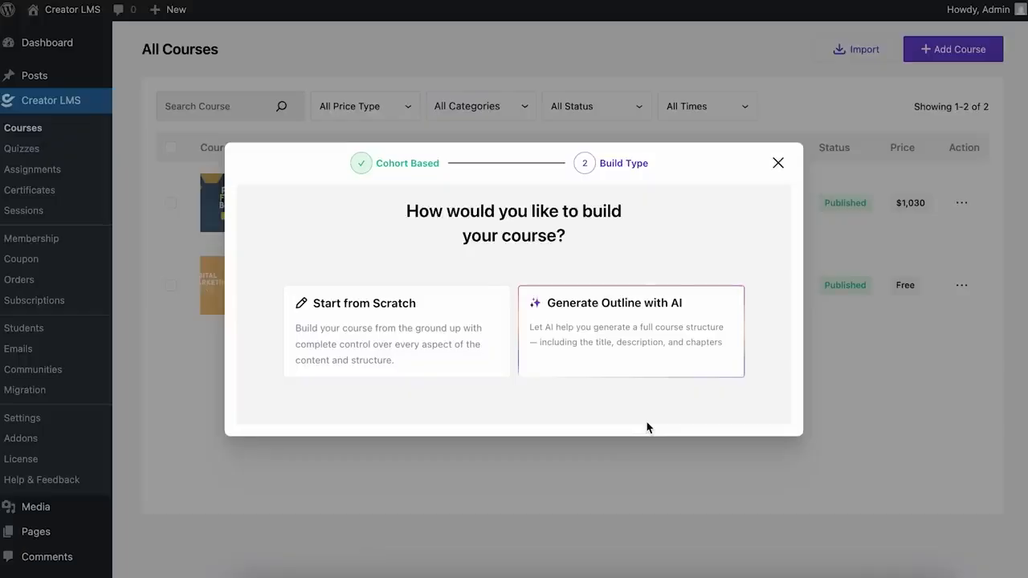
{"action": "left_click", "coordinate": [659, 378]}
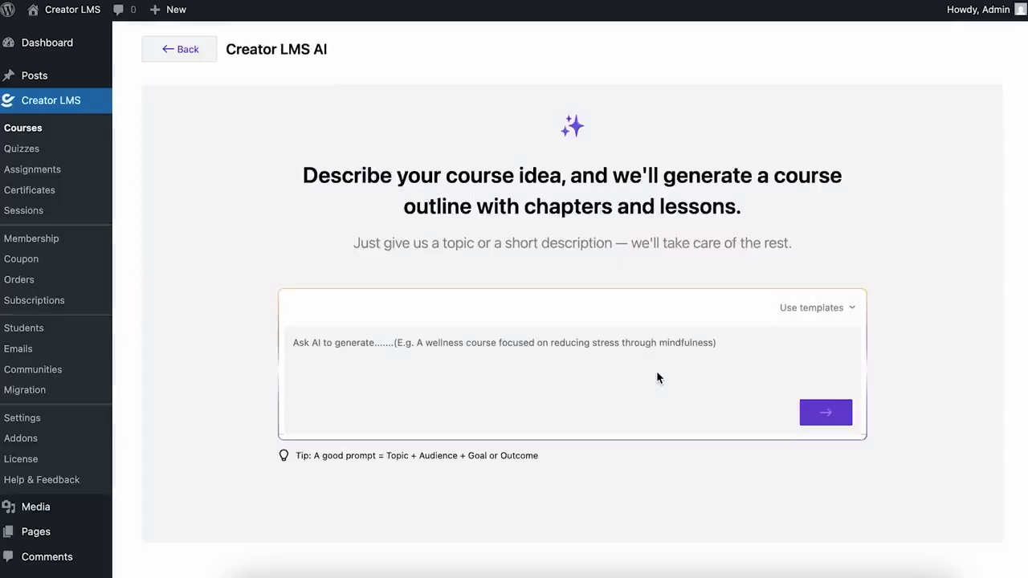
{"action": "left_click", "coordinate": [626, 354]}
{"action": "type", "text": "I want "}
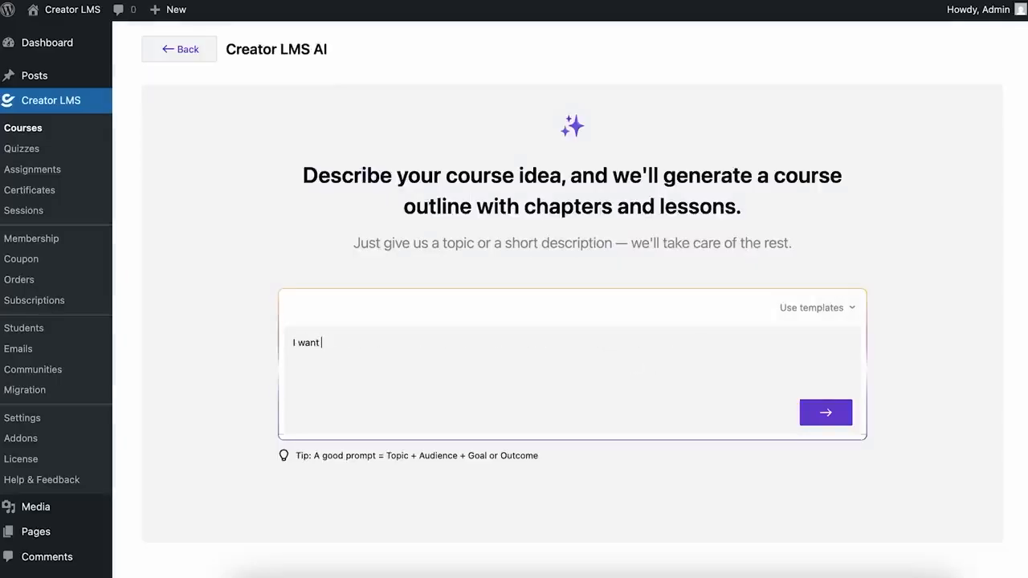
{"action": "type", "text": "a course for"}
{"action": "type", "text": "Python Mastery: Advanced Techniques for Absolute Beginners"}
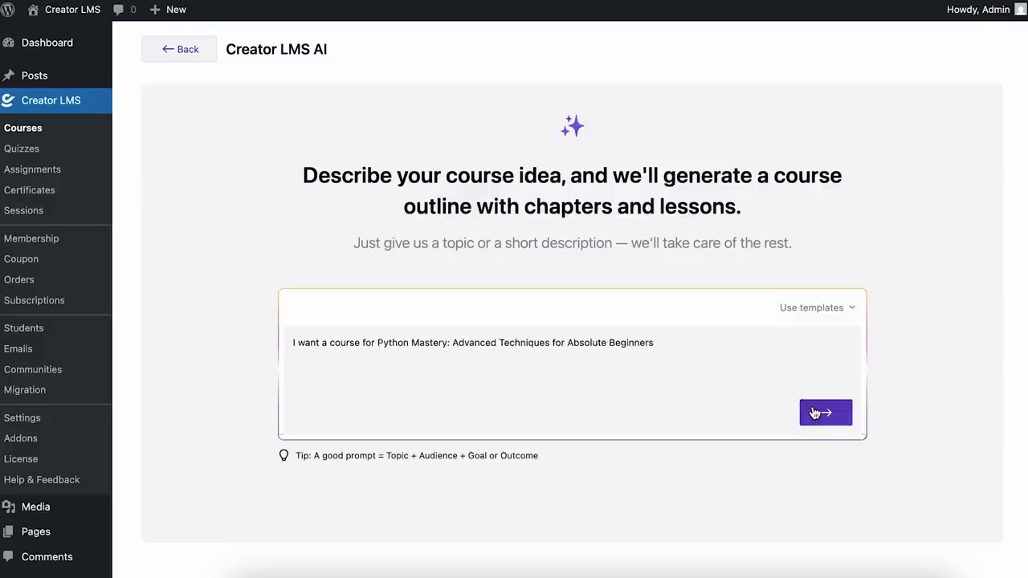
{"action": "left_click", "coordinate": [813, 412]}
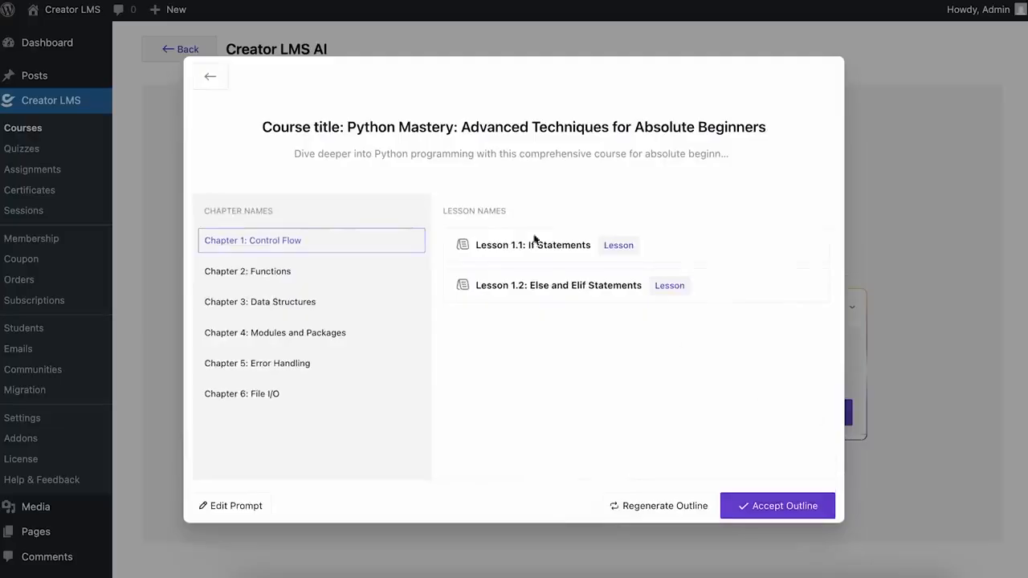
Step: Check the lessons in Chapters 2, 3 and 5, then accept the six-chapter outline
{"action": "left_click", "coordinate": [297, 271]}
{"action": "left_click", "coordinate": [296, 302]}
{"action": "left_click", "coordinate": [299, 362]}
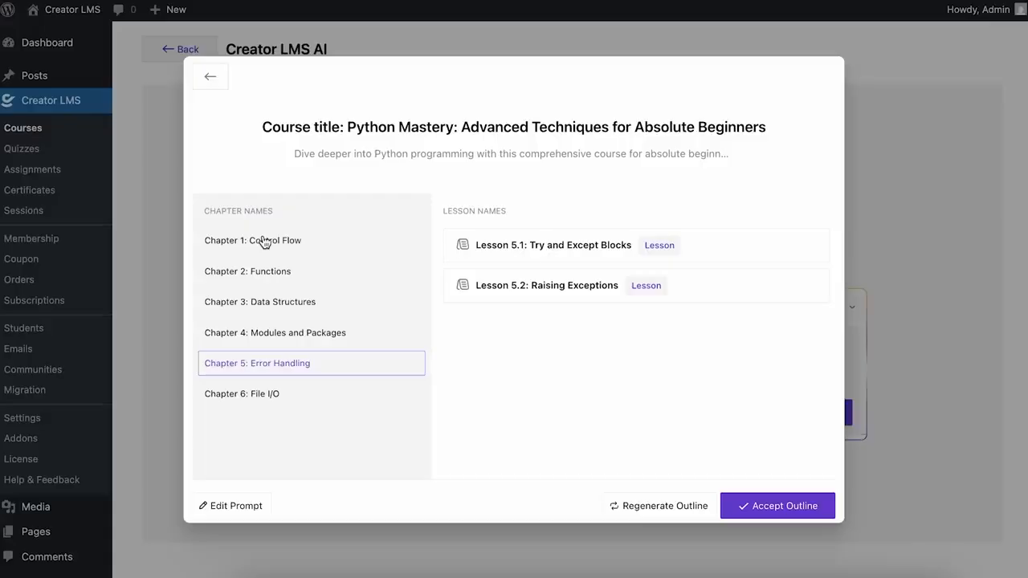
{"action": "left_click", "coordinate": [814, 505]}
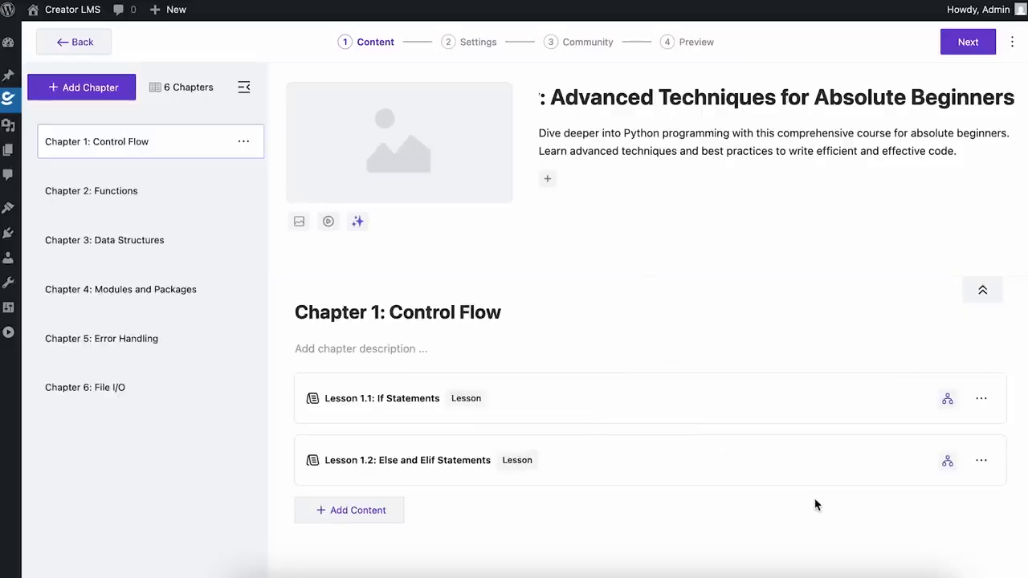
Step: Add a Zoom session to Chapter 1 titled 'How Python Works' with a live Python demo agenda
{"action": "left_click", "coordinate": [393, 515]}
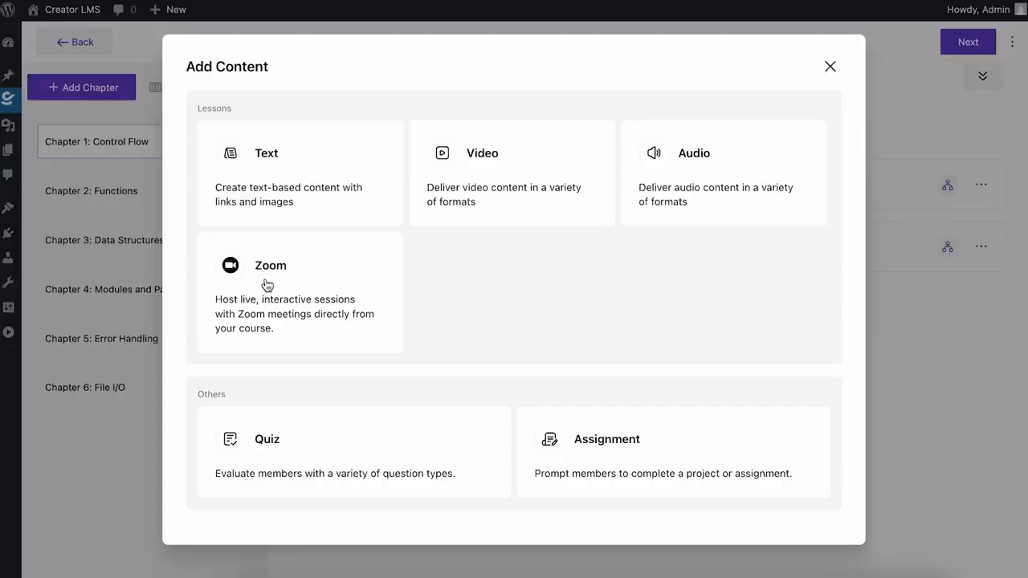
{"action": "left_click", "coordinate": [268, 285]}
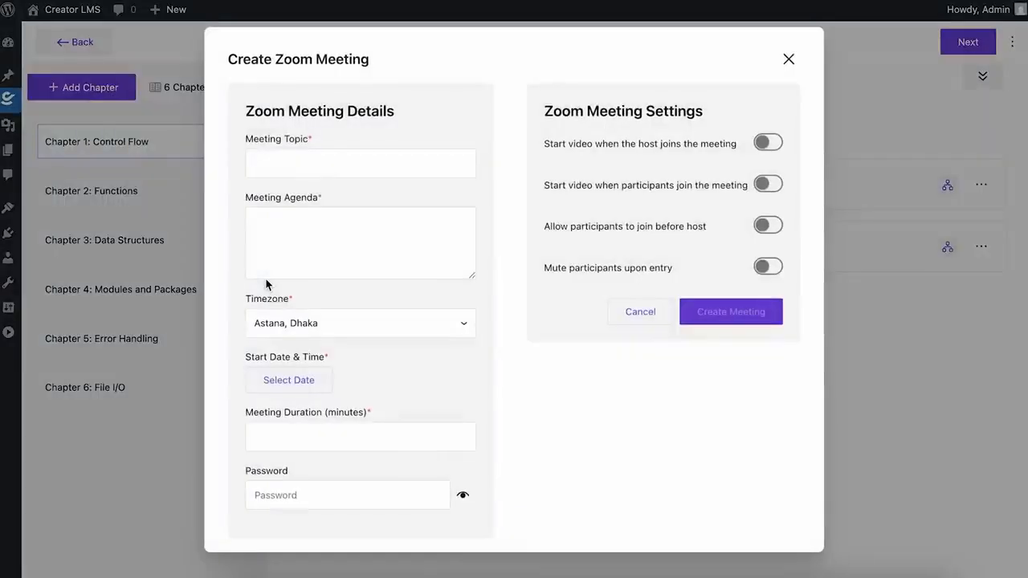
{"action": "left_click", "coordinate": [292, 167]}
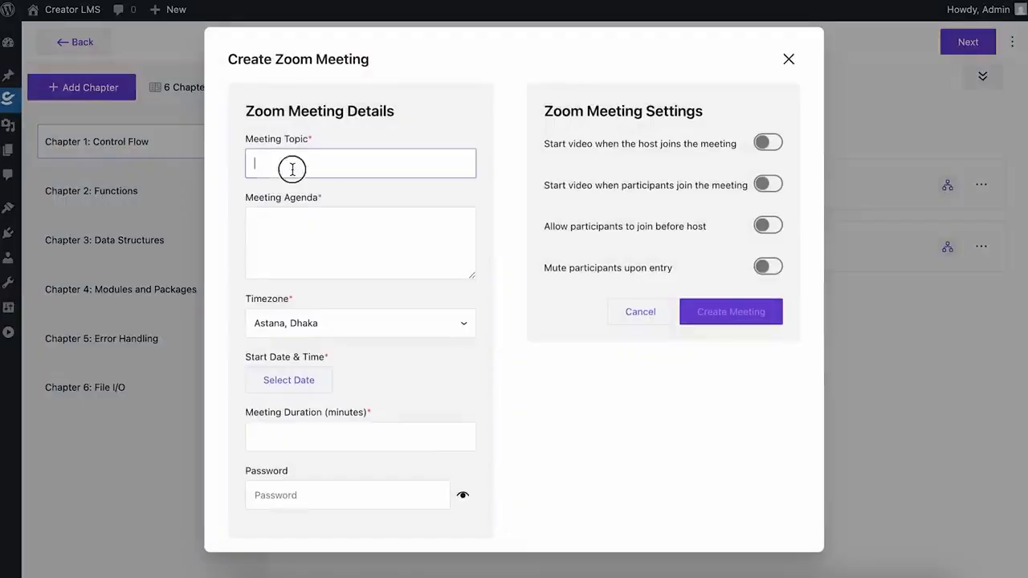
{"action": "type", "text": "How"}
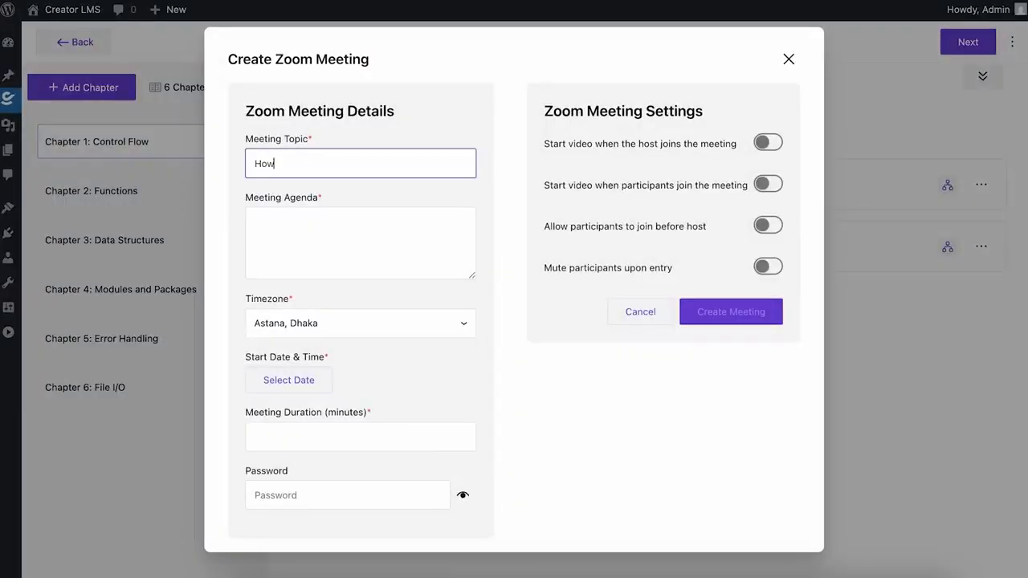
{"action": "type", "text": " Python Works"}
{"action": "left_click", "coordinate": [278, 235]}
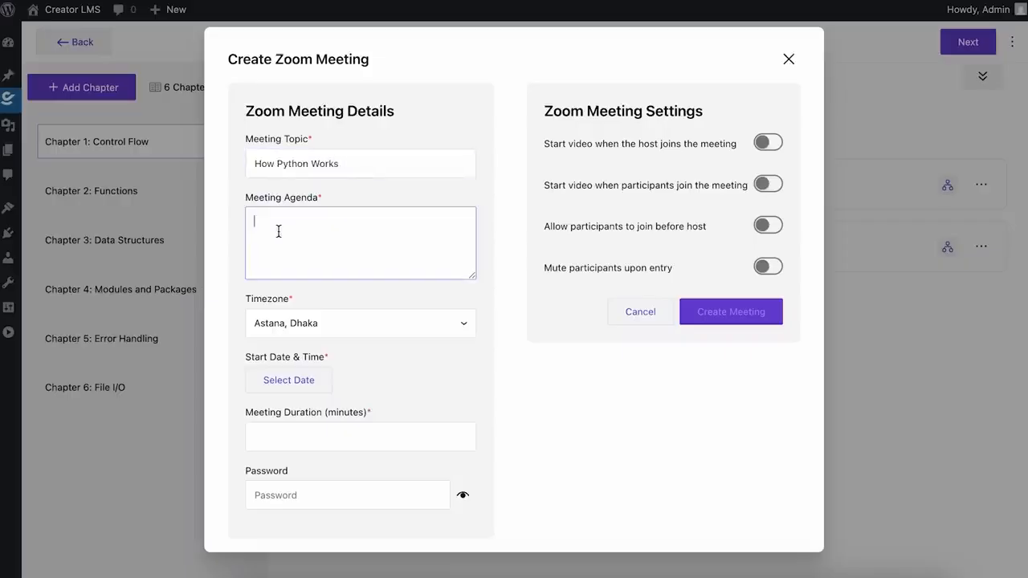
{"action": "type", "text": "Here, we will see live demo of using P"}
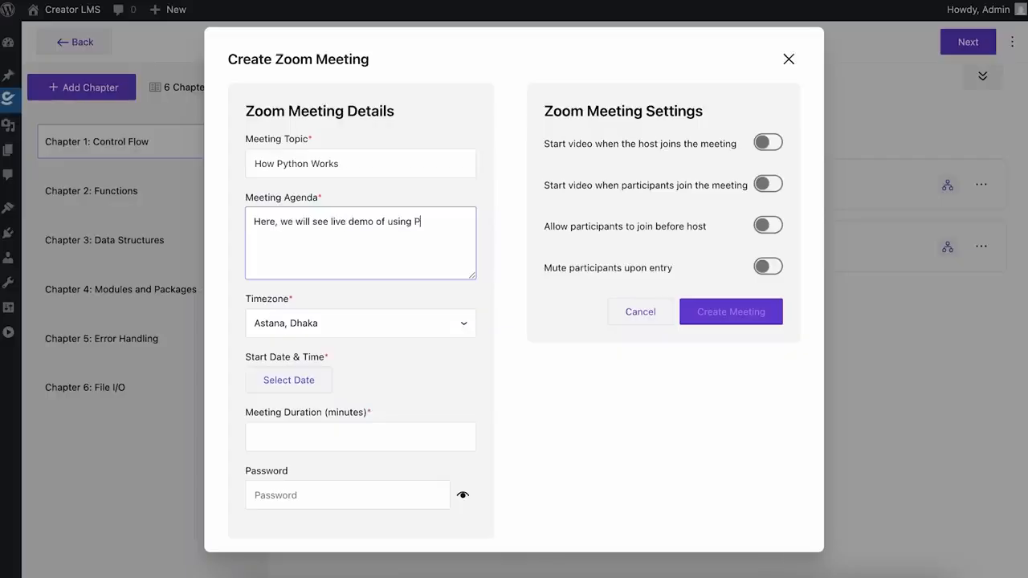
{"action": "type", "text": "ython Programming Language"}
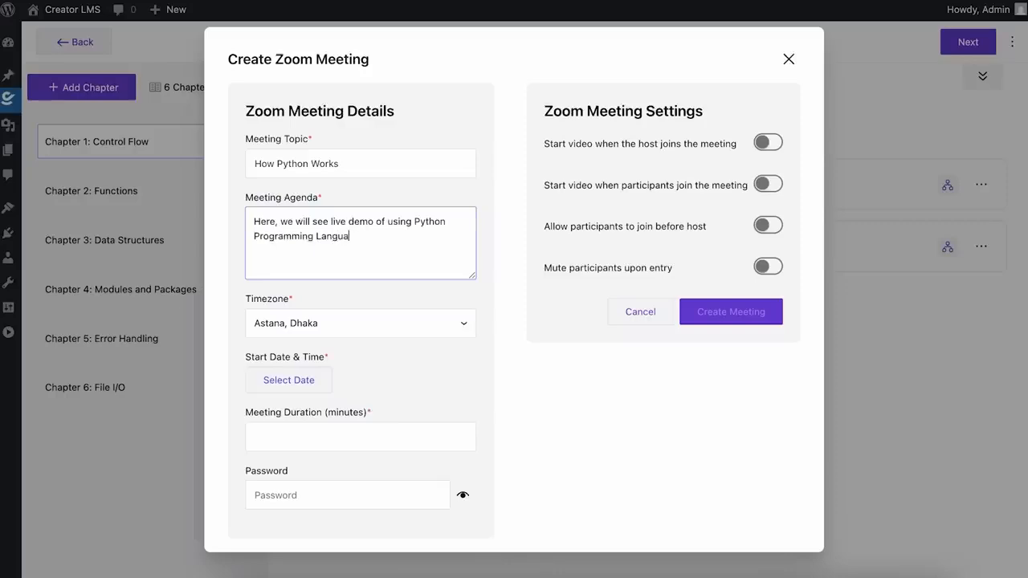
Step: Set the Zoom meeting timezone to Alaska
{"action": "left_click", "coordinate": [365, 322]}
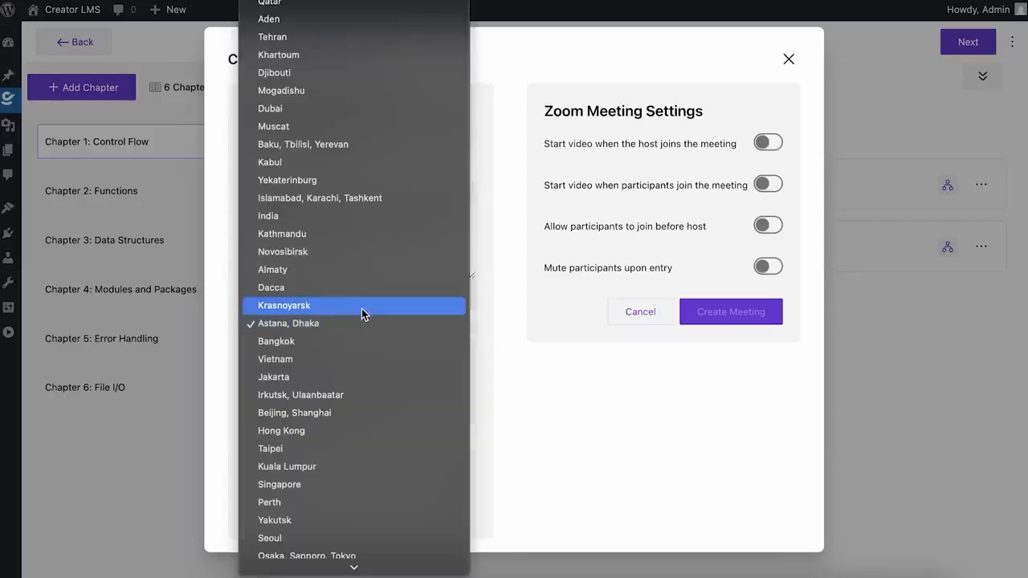
{"action": "scroll", "coordinate": [361, 307], "scroll_direction": "up", "scroll_amount": 5}
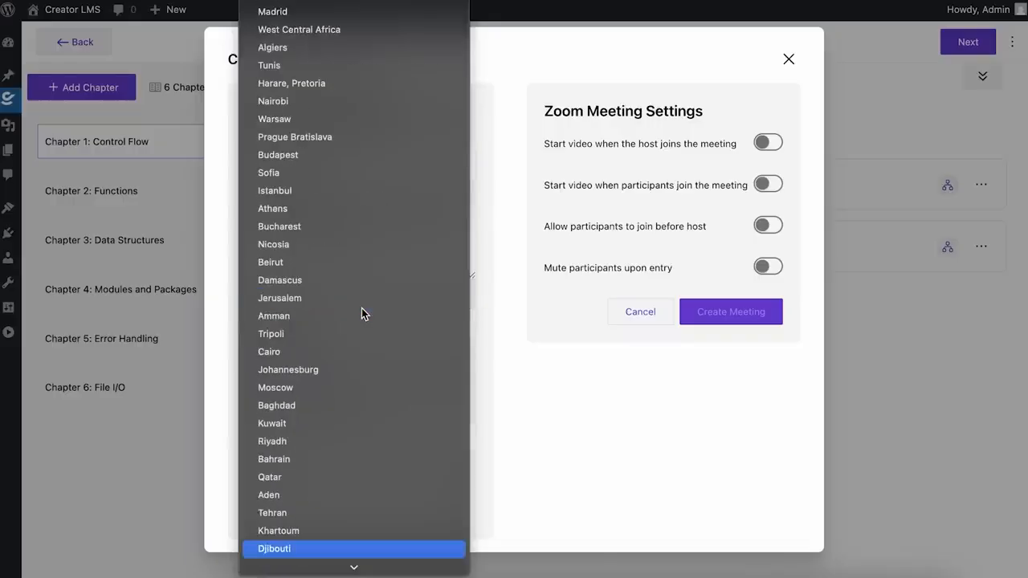
{"action": "scroll", "coordinate": [362, 307], "scroll_direction": "up", "scroll_amount": 10}
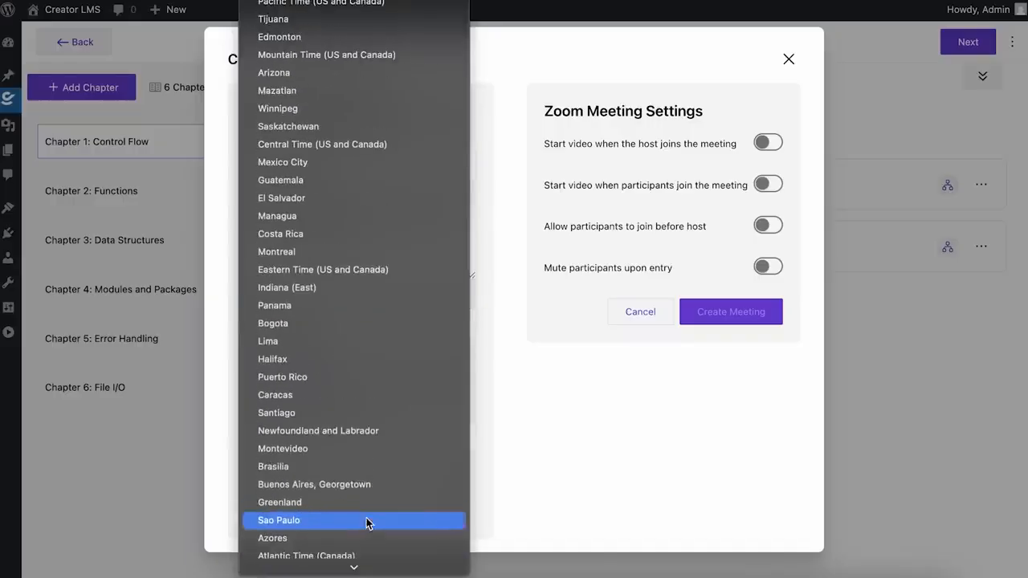
{"action": "scroll", "coordinate": [321, 31], "scroll_direction": "down", "scroll_amount": 1}
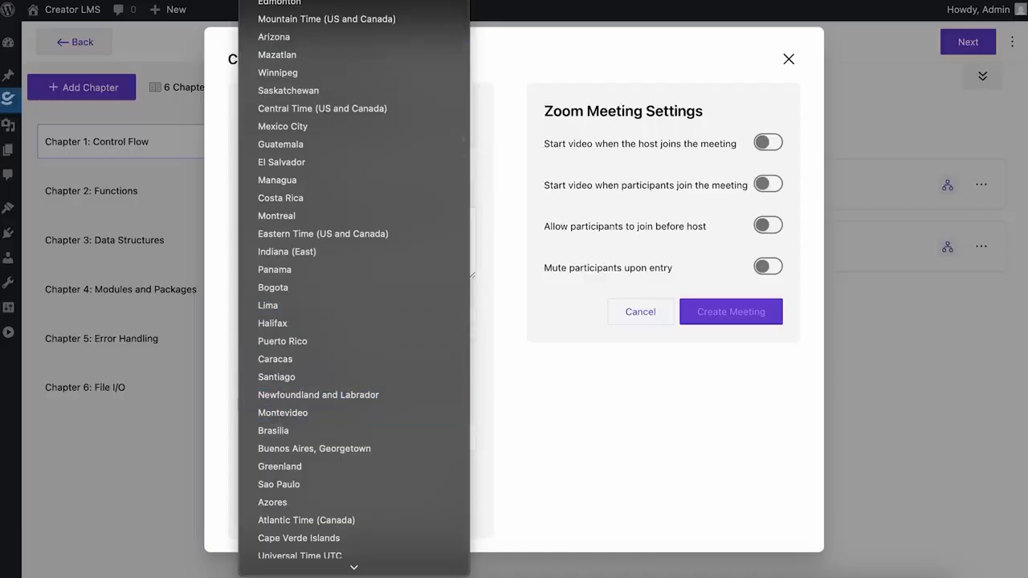
{"action": "left_click", "coordinate": [277, 1]}
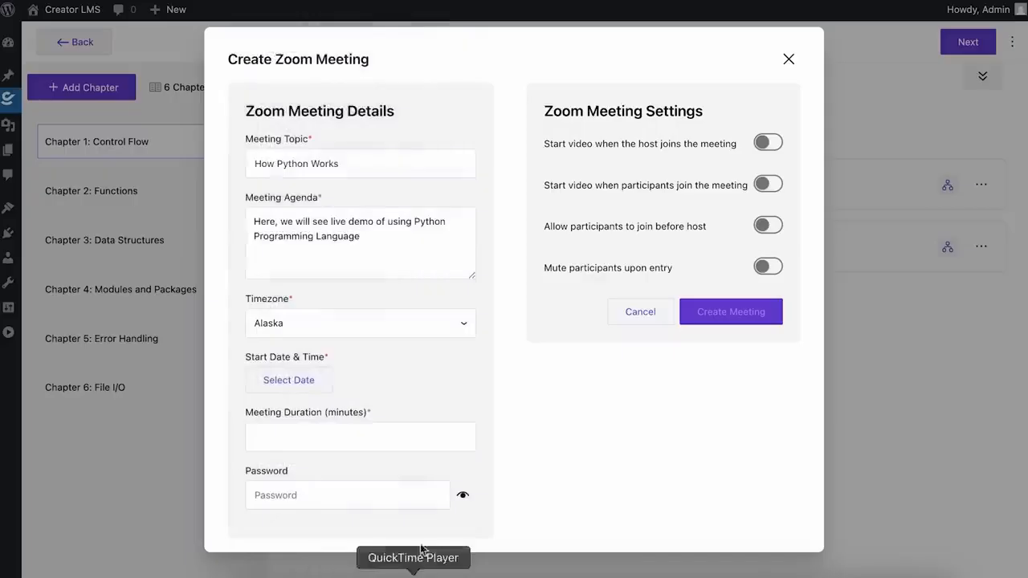
Step: Set the meeting start to 30 September 2025 at 11:00 am
{"action": "left_click", "coordinate": [318, 381]}
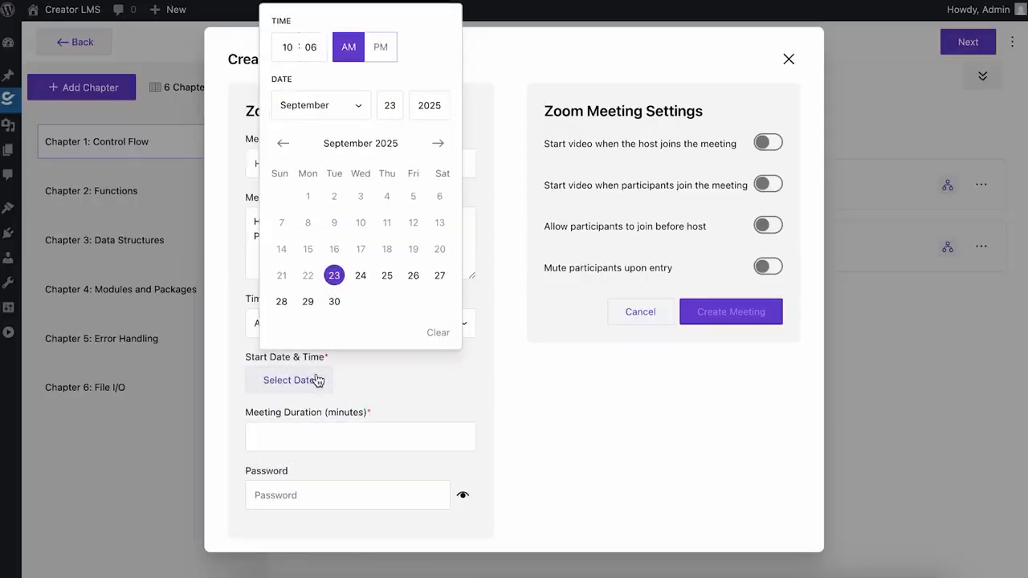
{"action": "left_click", "coordinate": [334, 302]}
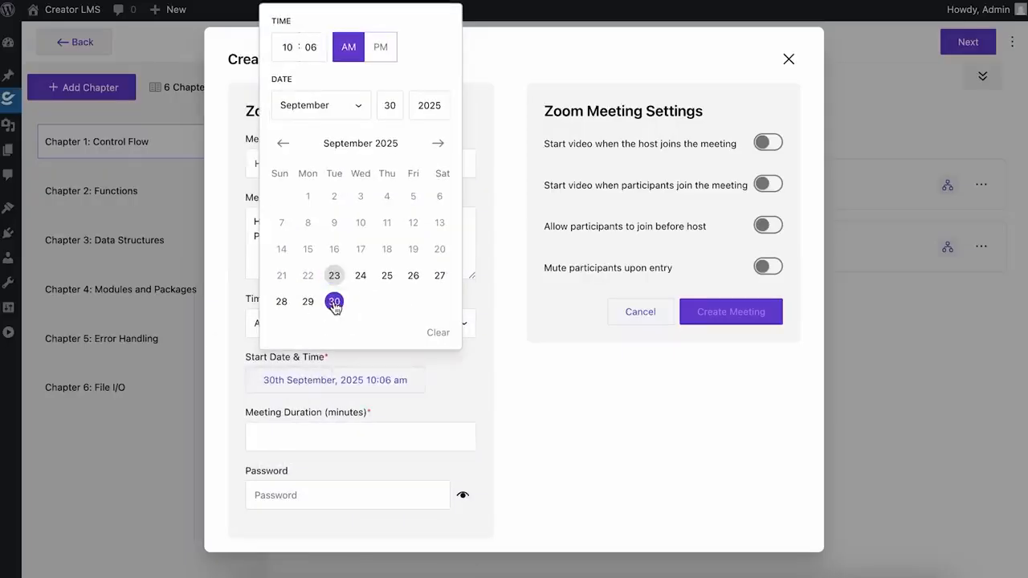
{"action": "left_click", "coordinate": [292, 50]}
{"action": "key", "text": "BackSpace"}
{"action": "type", "text": "1"}
{"action": "left_click", "coordinate": [315, 42]}
{"action": "key", "text": "BackSpace"}
{"action": "key", "text": "BackSpace"}
{"action": "type", "text": "00"}
{"action": "left_click", "coordinate": [432, 399]}
Step: Set the meeting duration to 60 minutes
{"action": "left_click", "coordinate": [331, 434]}
{"action": "type", "text": "60"}
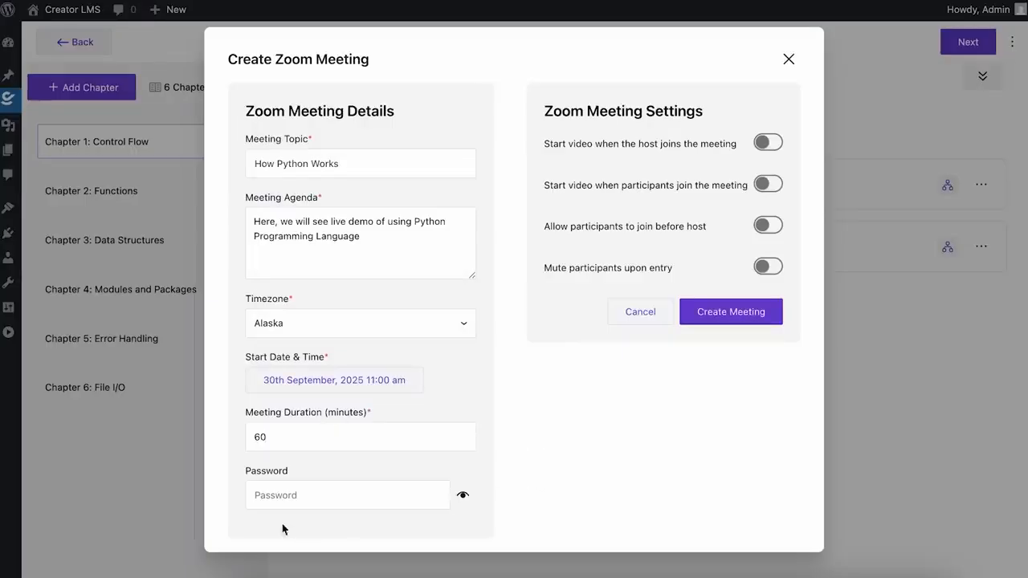
{"action": "left_click", "coordinate": [311, 494]}
Step: Add a meeting password, enable join before host and mute on entry, then create the meeting
{"action": "type", "text": "123"}
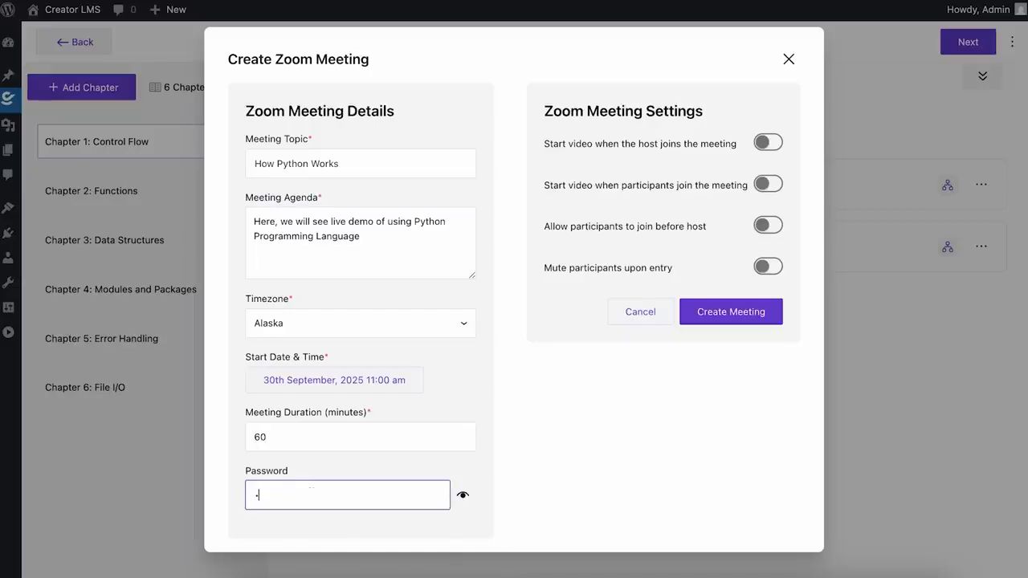
{"action": "left_click", "coordinate": [601, 480]}
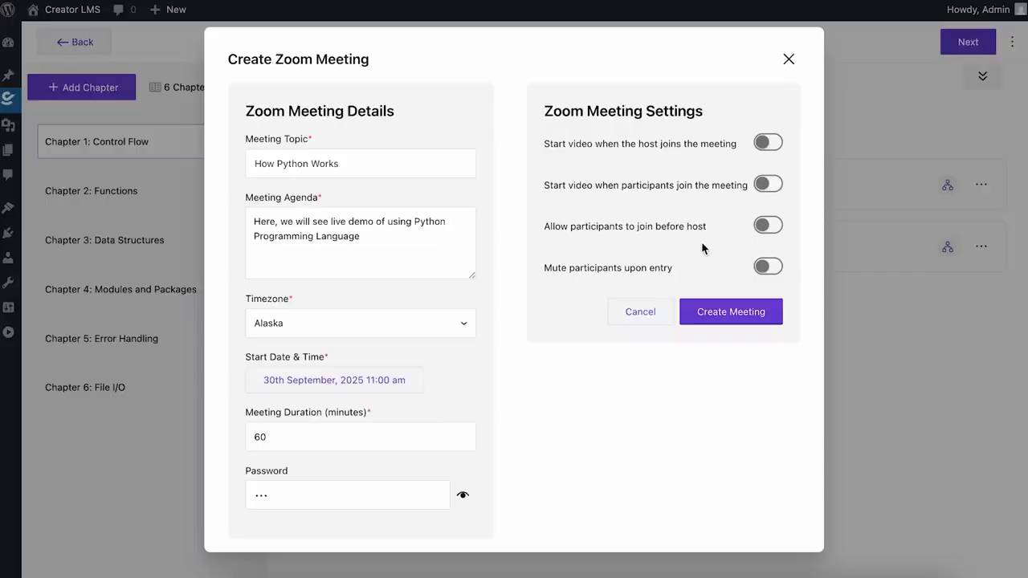
{"action": "left_click", "coordinate": [765, 227]}
{"action": "left_click", "coordinate": [769, 270]}
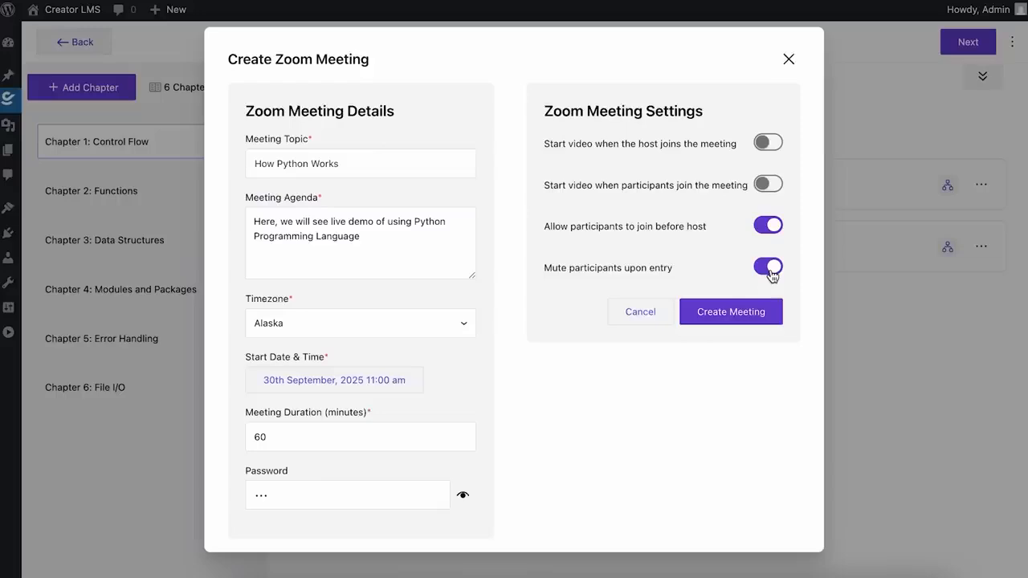
{"action": "left_click", "coordinate": [751, 312]}
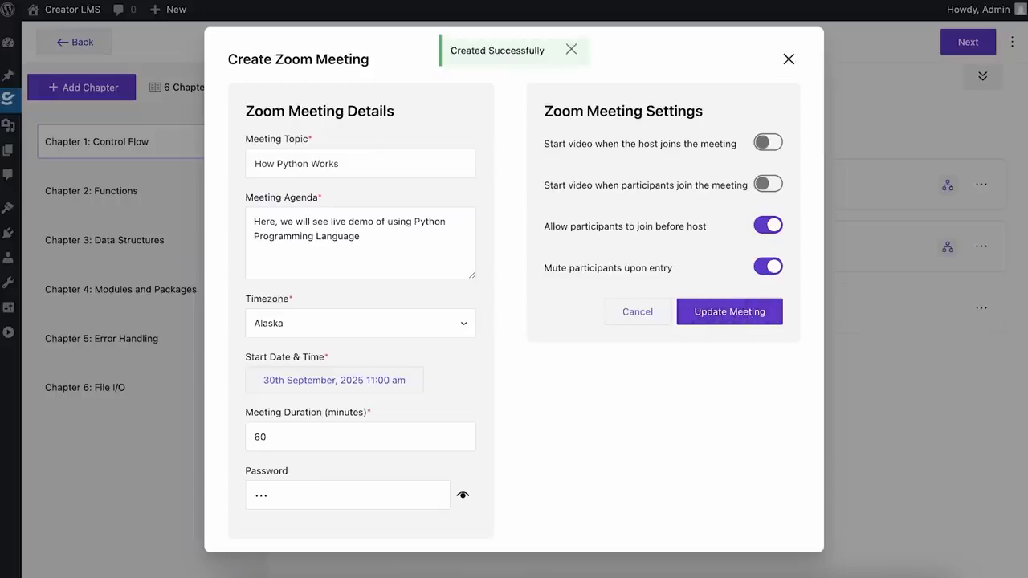
{"action": "left_click", "coordinate": [790, 60]}
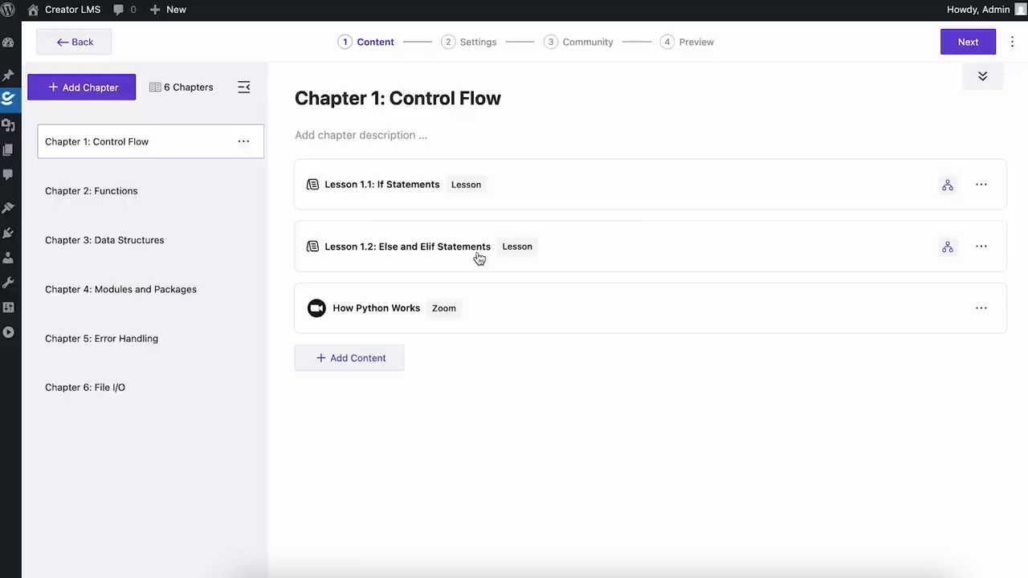
{"action": "left_click", "coordinate": [364, 356]}
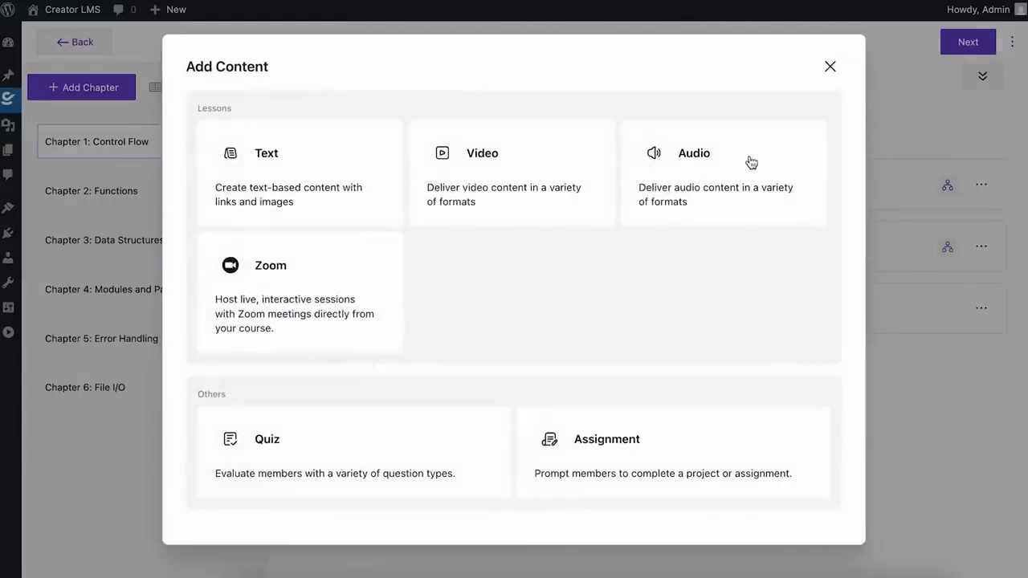
{"action": "left_click", "coordinate": [839, 67]}
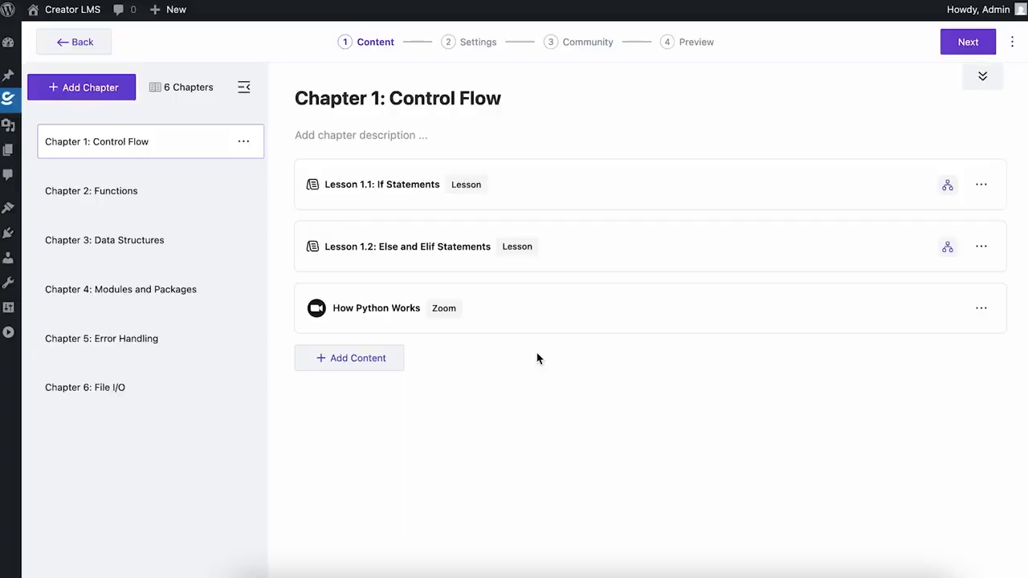
Step: Go to the course Settings step and show the Cohort Settings tab
{"action": "left_click", "coordinate": [485, 50]}
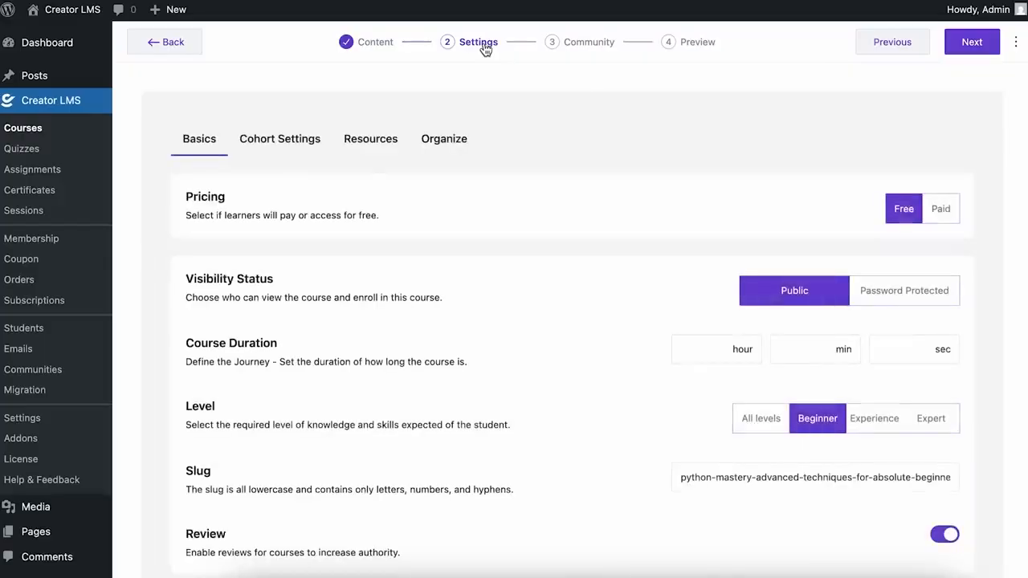
{"action": "scroll", "coordinate": [498, 221], "scroll_direction": "down", "scroll_amount": 1}
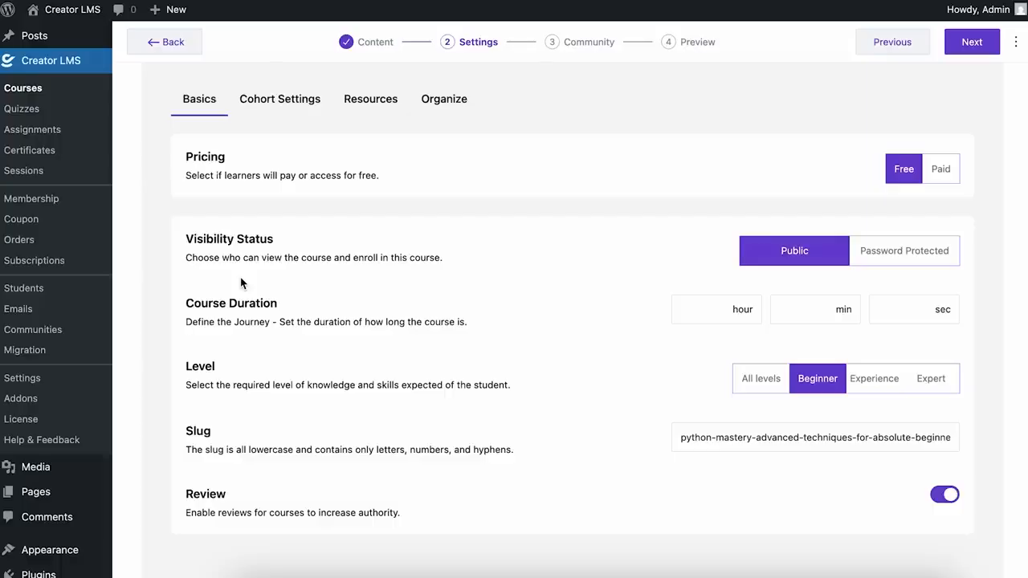
{"action": "left_click", "coordinate": [289, 103]}
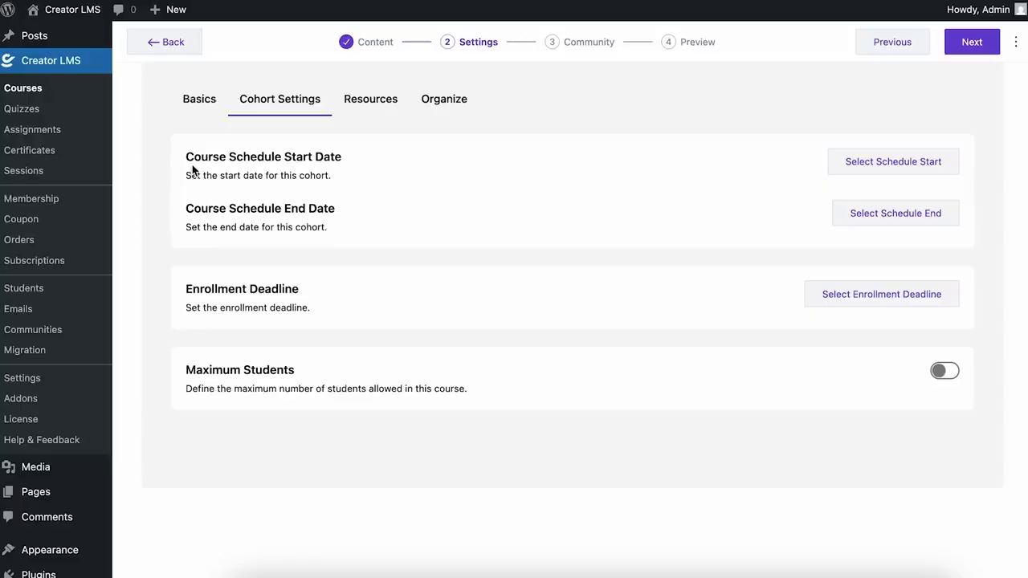
Step: Set the cohort schedule start to 25 September 2025, 11:00 am
{"action": "left_click", "coordinate": [850, 163]}
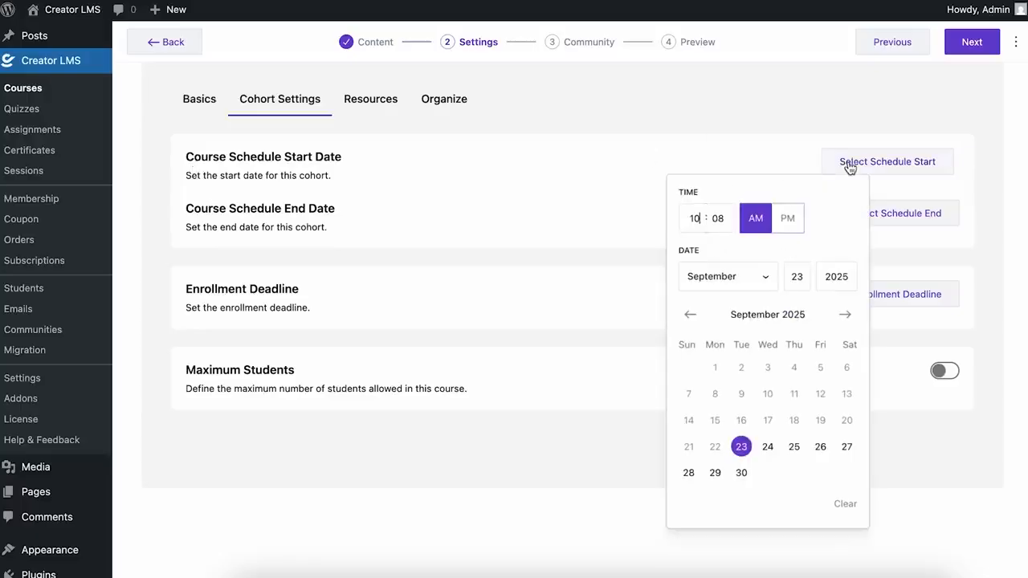
{"action": "left_click", "coordinate": [793, 448]}
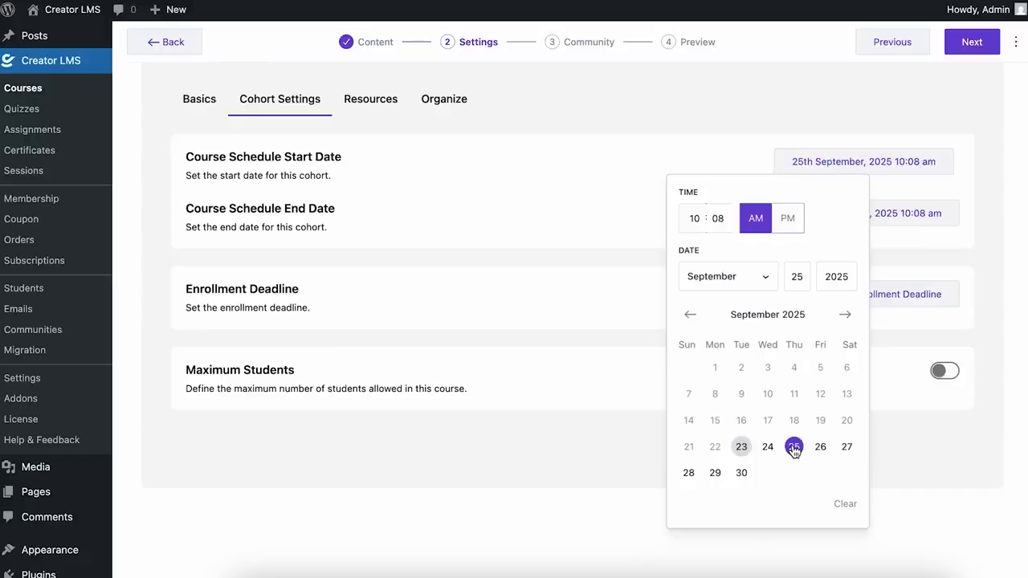
{"action": "left_click", "coordinate": [701, 216]}
{"action": "type", "text": "11"}
{"action": "key", "text": "BackSpace"}
{"action": "type", "text": "0"}
{"action": "left_click", "coordinate": [914, 468]}
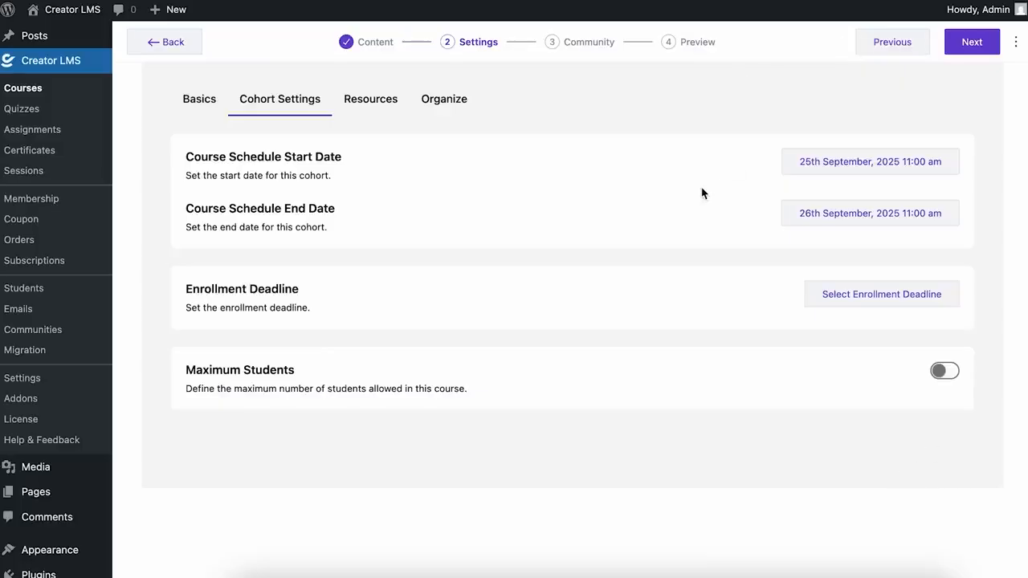
Step: Set the cohort schedule end to 17 October 2025, 11:00 am
{"action": "left_click", "coordinate": [847, 222]}
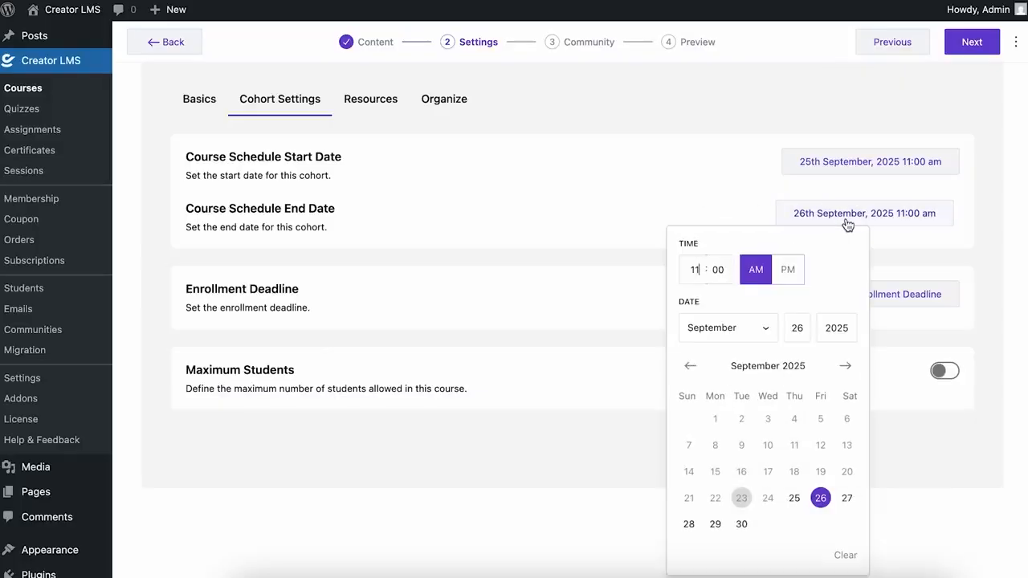
{"action": "left_click", "coordinate": [845, 367]}
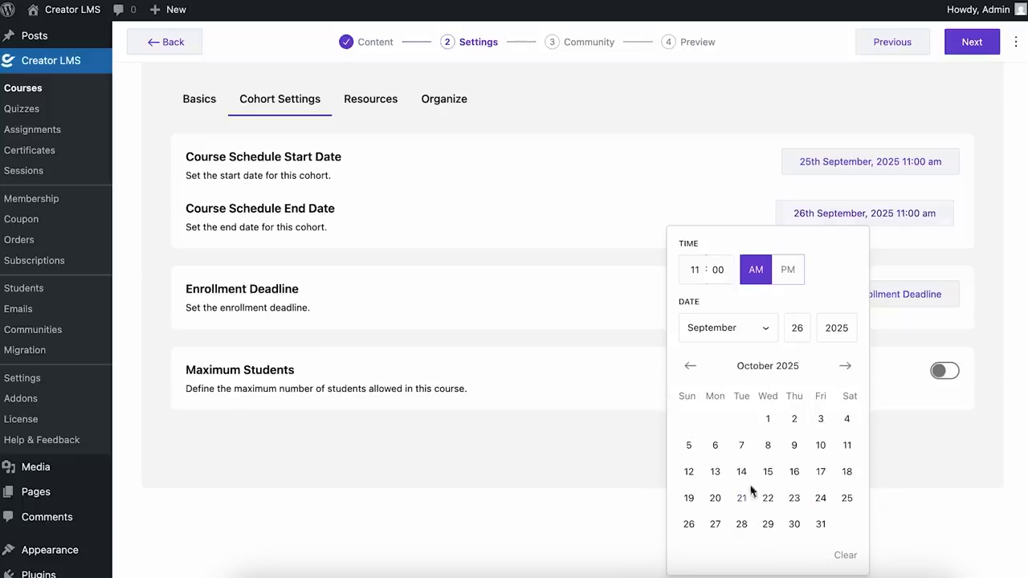
{"action": "left_click", "coordinate": [820, 475]}
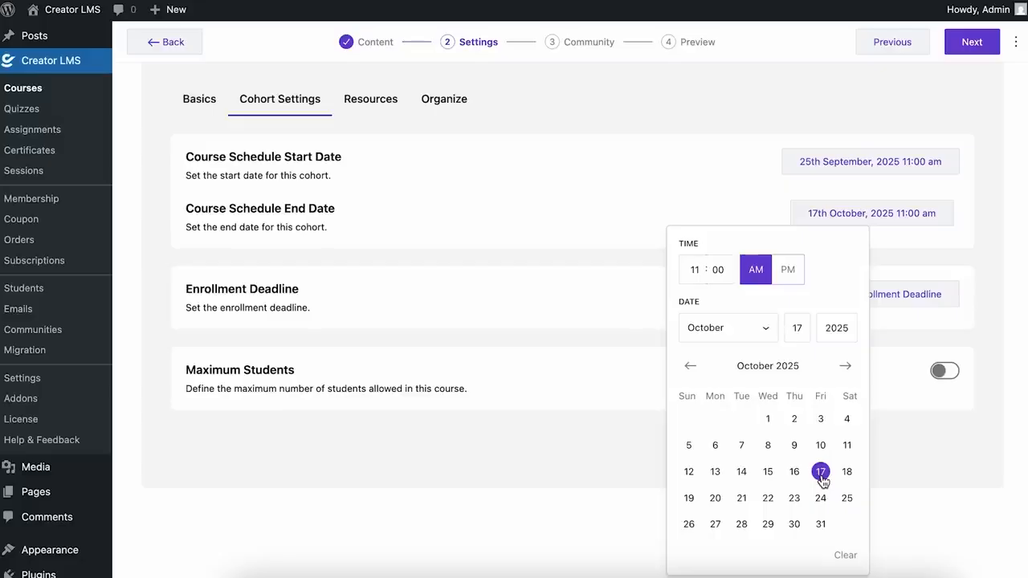
{"action": "left_click", "coordinate": [905, 454]}
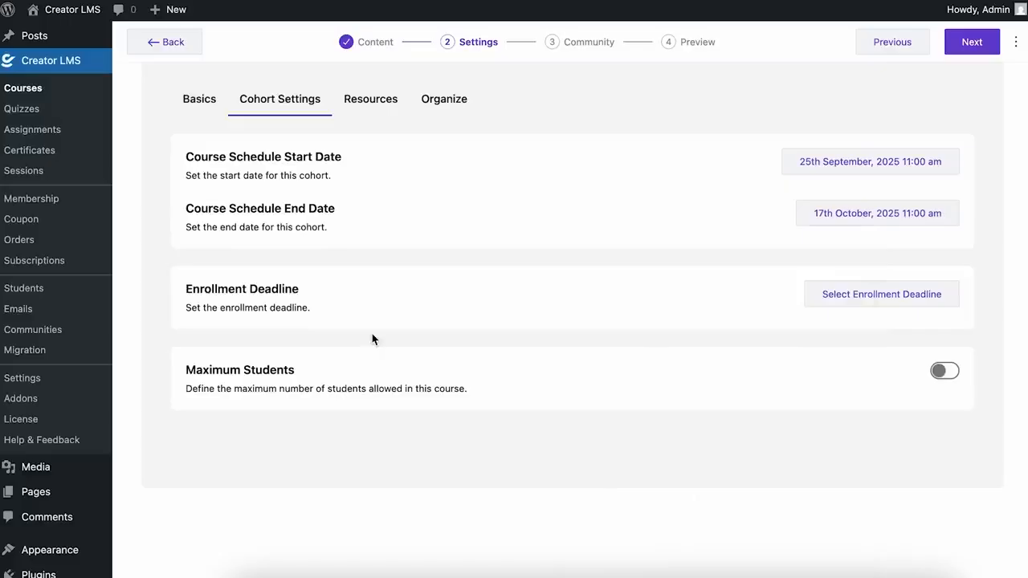
Step: Set the enrollment deadline to 25 September 2025 at 10:00 am
{"action": "left_click", "coordinate": [864, 299]}
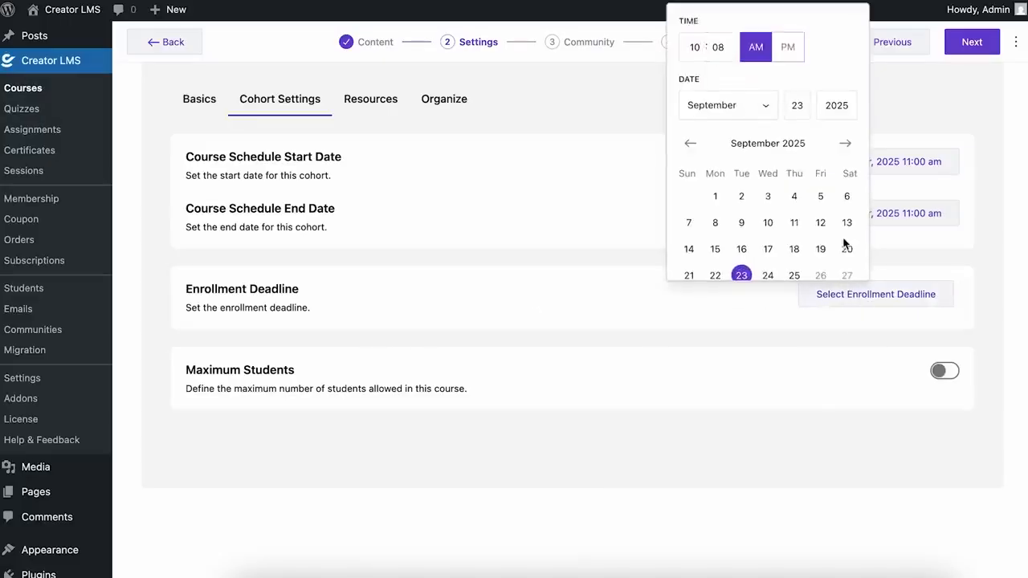
{"action": "scroll", "coordinate": [844, 243], "scroll_direction": "down", "scroll_amount": 1}
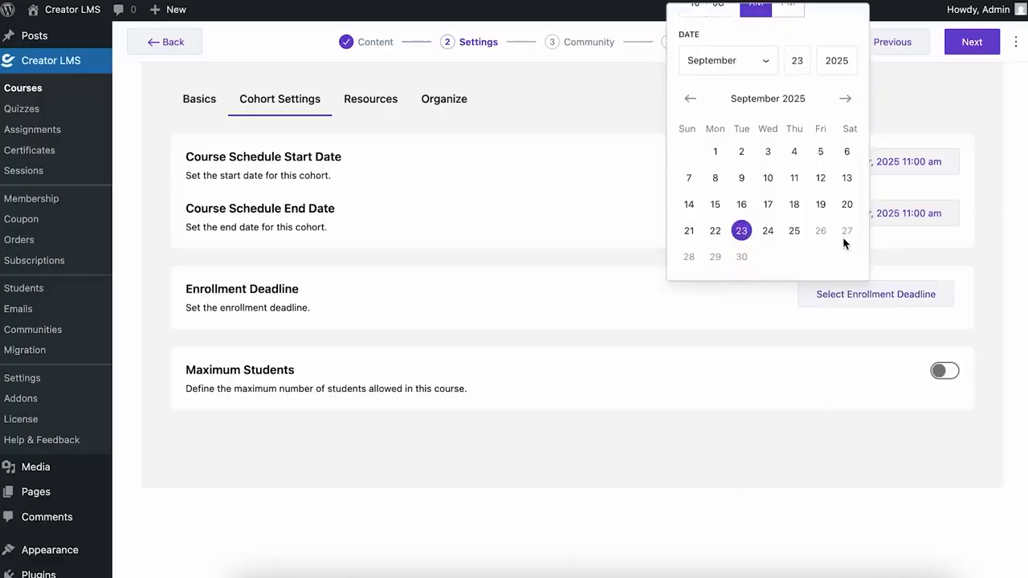
{"action": "left_click", "coordinate": [889, 241]}
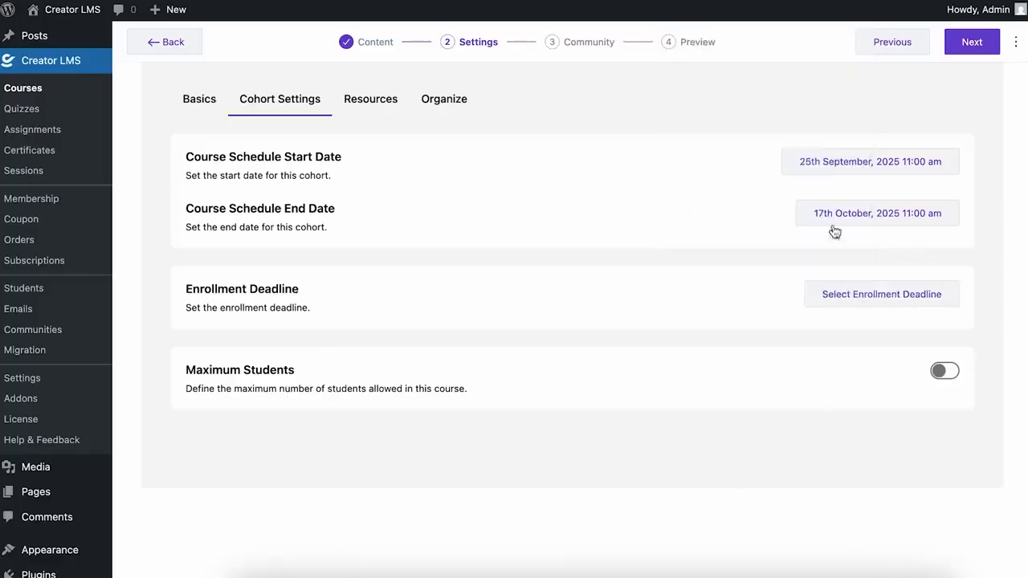
{"action": "left_click", "coordinate": [881, 309]}
{"action": "scroll", "coordinate": [794, 246], "scroll_direction": "down", "scroll_amount": 1}
{"action": "left_click", "coordinate": [795, 226]}
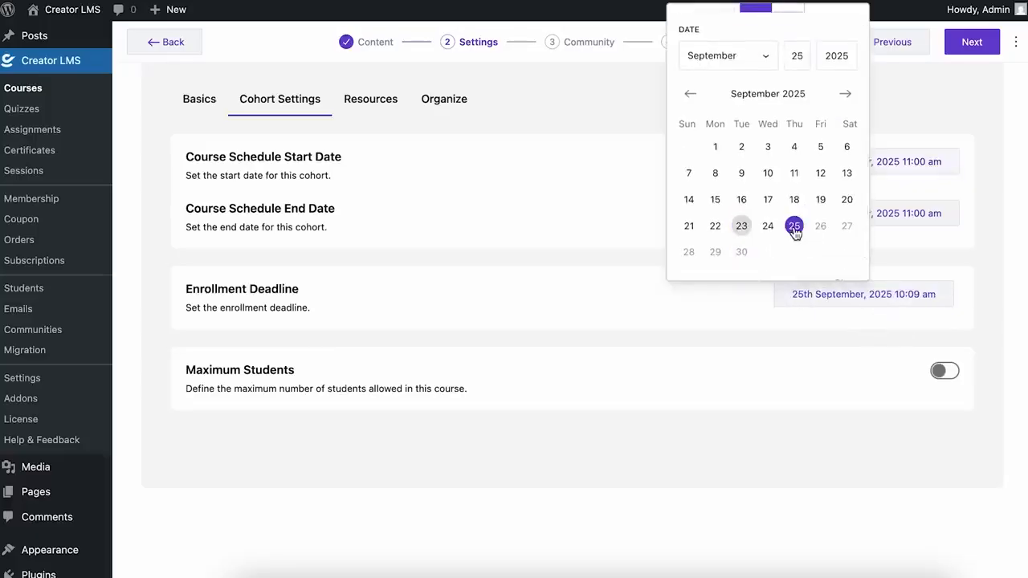
{"action": "scroll", "coordinate": [783, 172], "scroll_direction": "up", "scroll_amount": 1}
{"action": "left_click", "coordinate": [719, 46]}
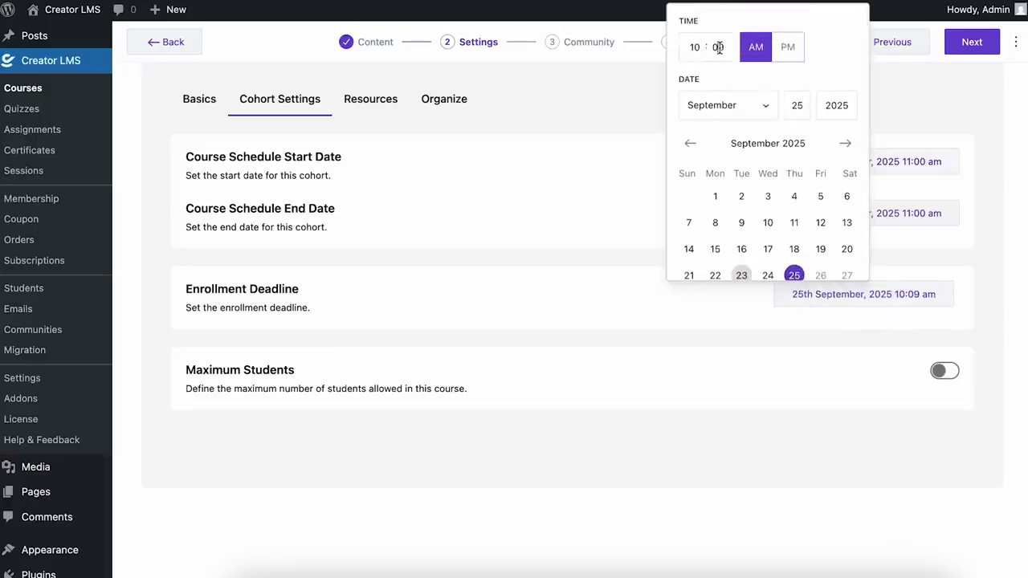
{"action": "key", "text": "BackSpace"}
{"action": "type", "text": "0"}
{"action": "scroll", "coordinate": [819, 195], "scroll_direction": "down", "scroll_amount": 1}
{"action": "left_click", "coordinate": [793, 369]}
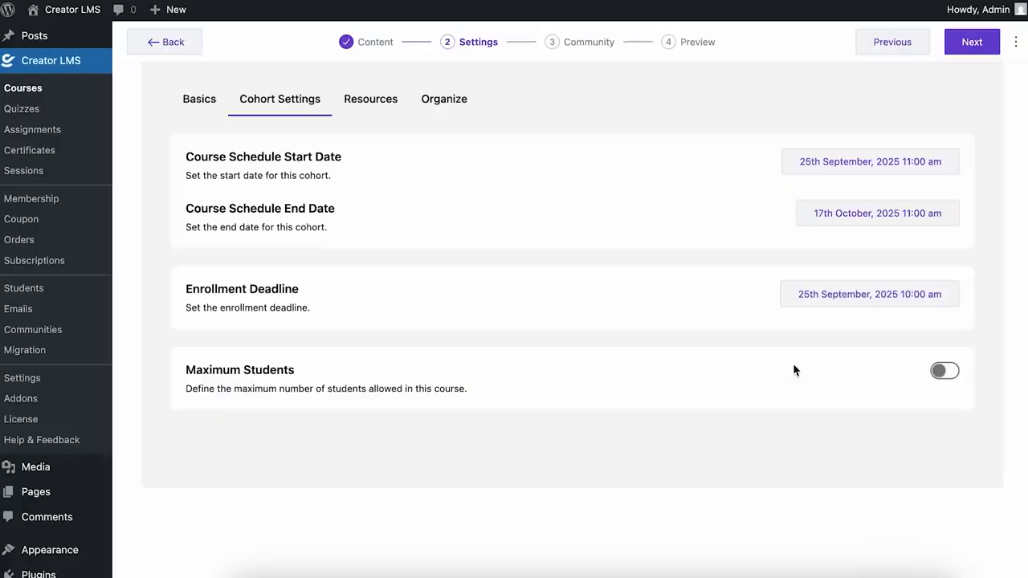
Step: Turn on Maximum Students, set the limit to 50, and go to the Community step
{"action": "left_click", "coordinate": [944, 371]}
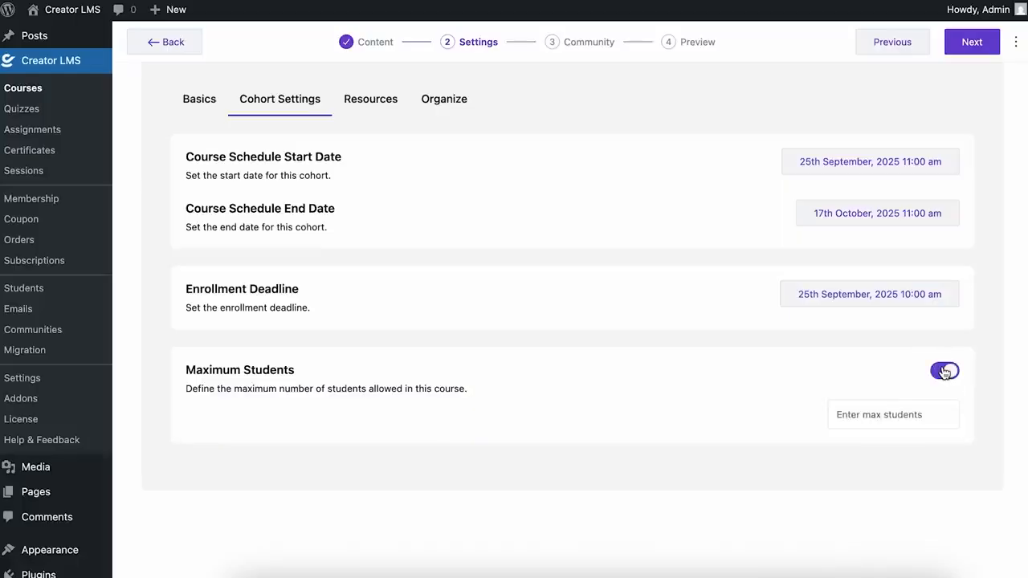
{"action": "left_click", "coordinate": [900, 416]}
{"action": "type", "text": "50"}
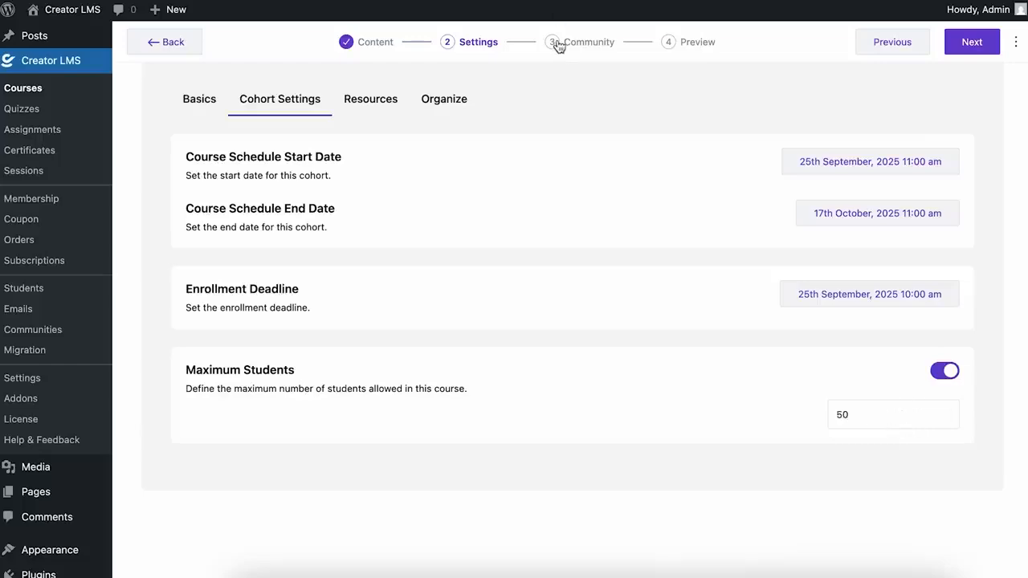
{"action": "left_click", "coordinate": [988, 43]}
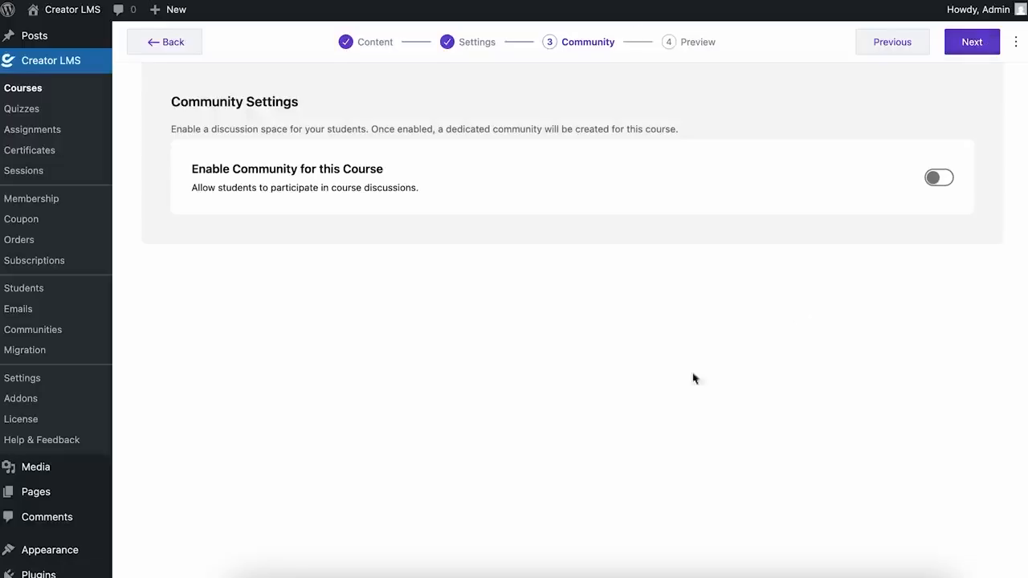
Step: Advance to the Preview step and highlight the unchecked Course Thumbnail checklist item
{"action": "left_click", "coordinate": [677, 48]}
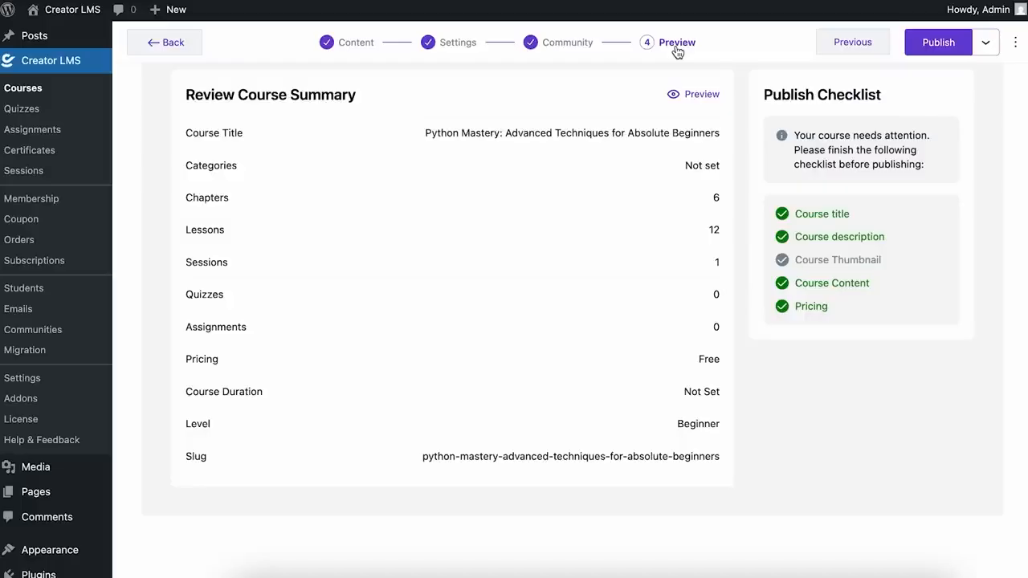
{"action": "left_click_drag", "start_coordinate": [799, 259], "coordinate": [888, 261]}
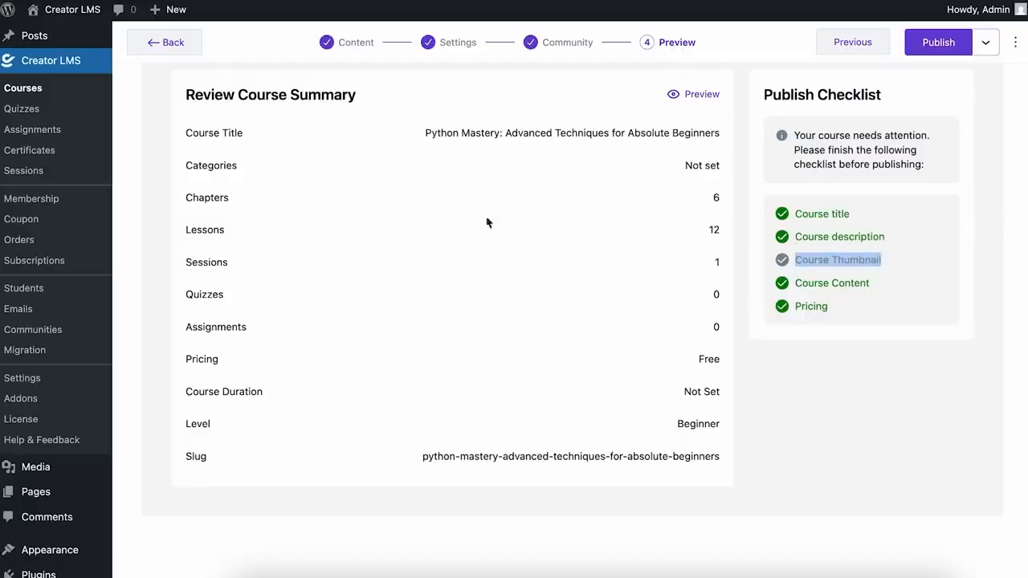
Step: Preview the course, expand Chapter 1's lessons, and open the How Python Works live session
{"action": "left_click", "coordinate": [701, 95]}
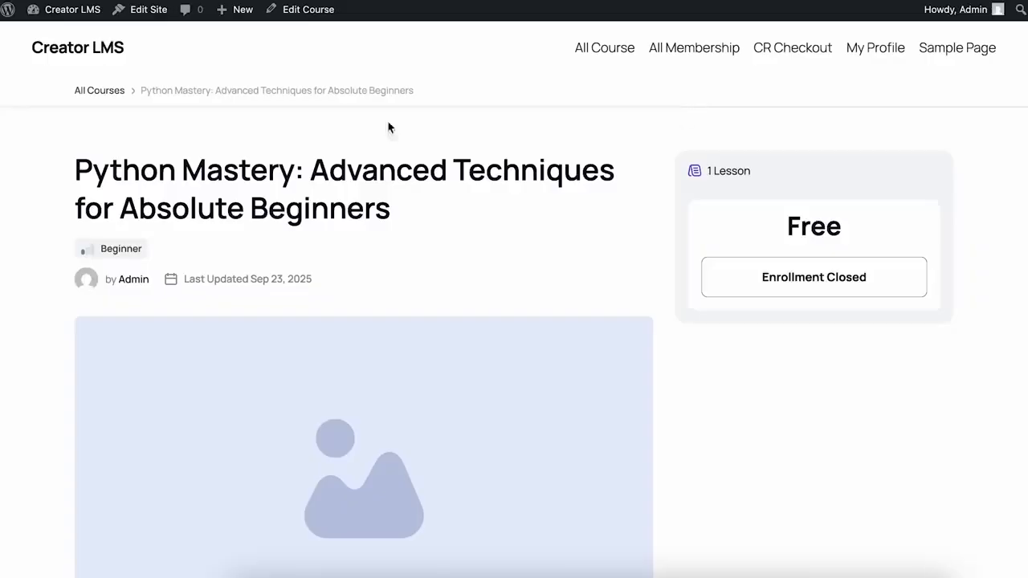
{"action": "scroll", "coordinate": [321, 293], "scroll_direction": "down", "scroll_amount": 10}
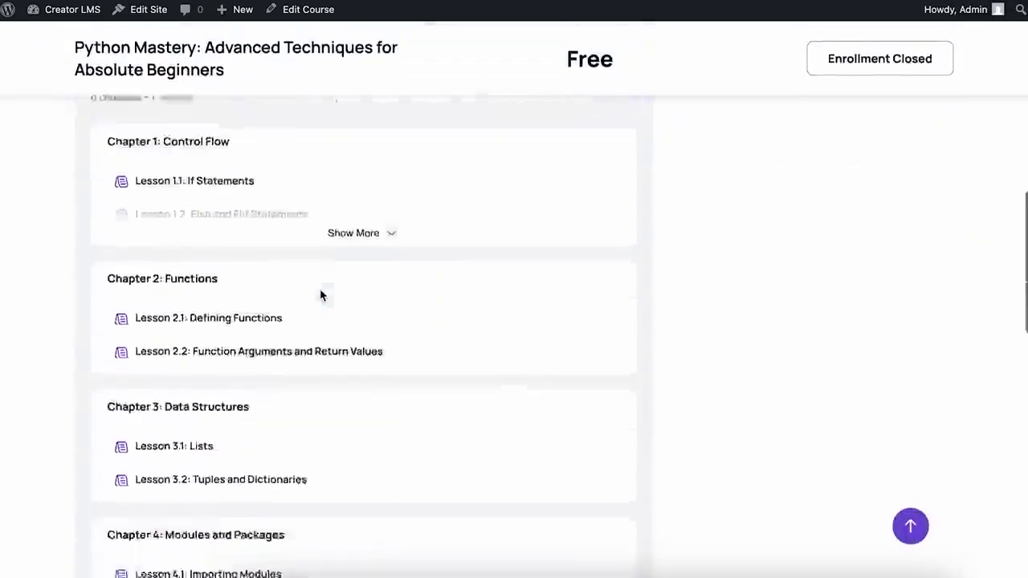
{"action": "scroll", "coordinate": [321, 294], "scroll_direction": "up", "scroll_amount": 3}
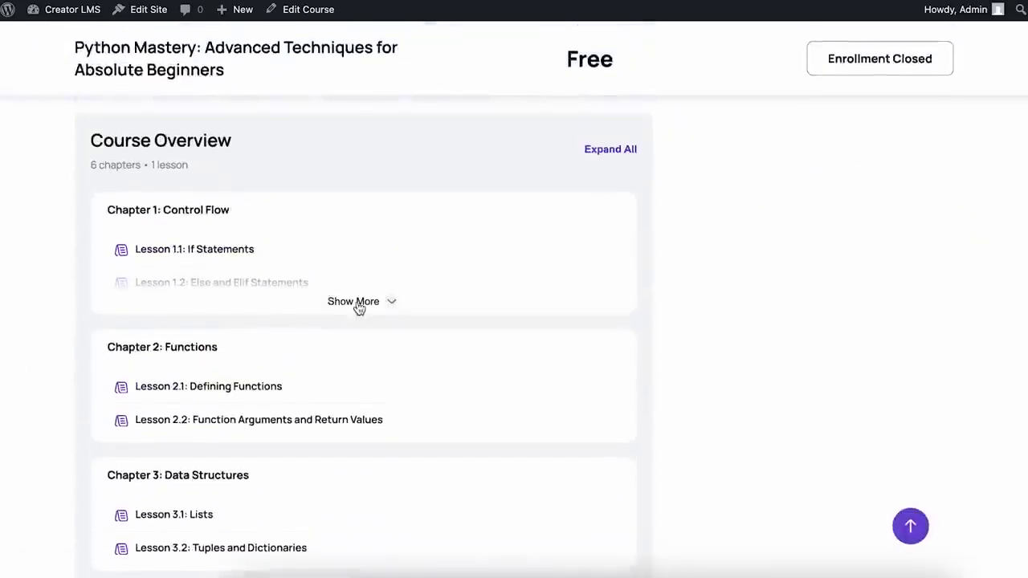
{"action": "left_click", "coordinate": [359, 302]}
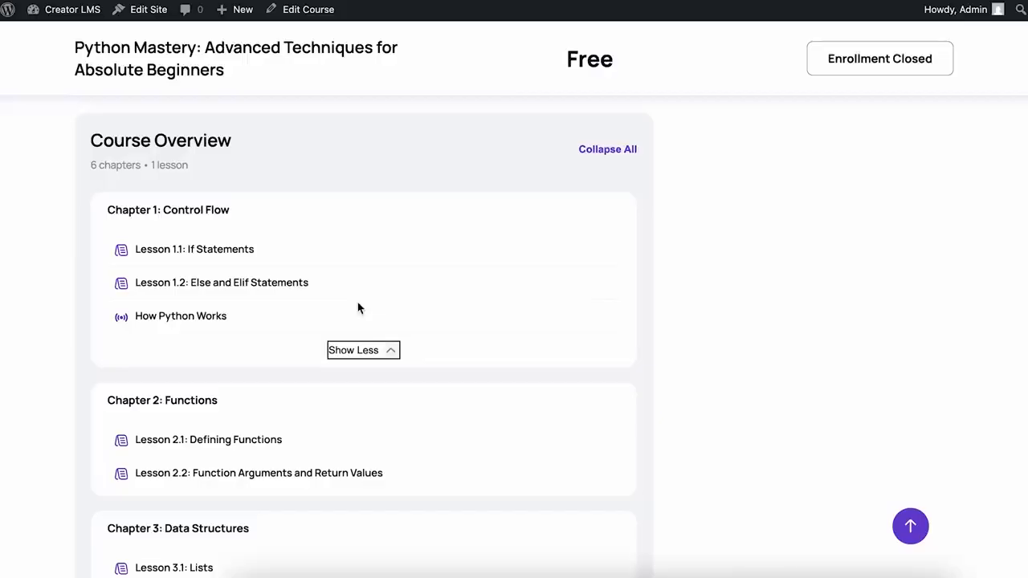
{"action": "left_click", "coordinate": [224, 318]}
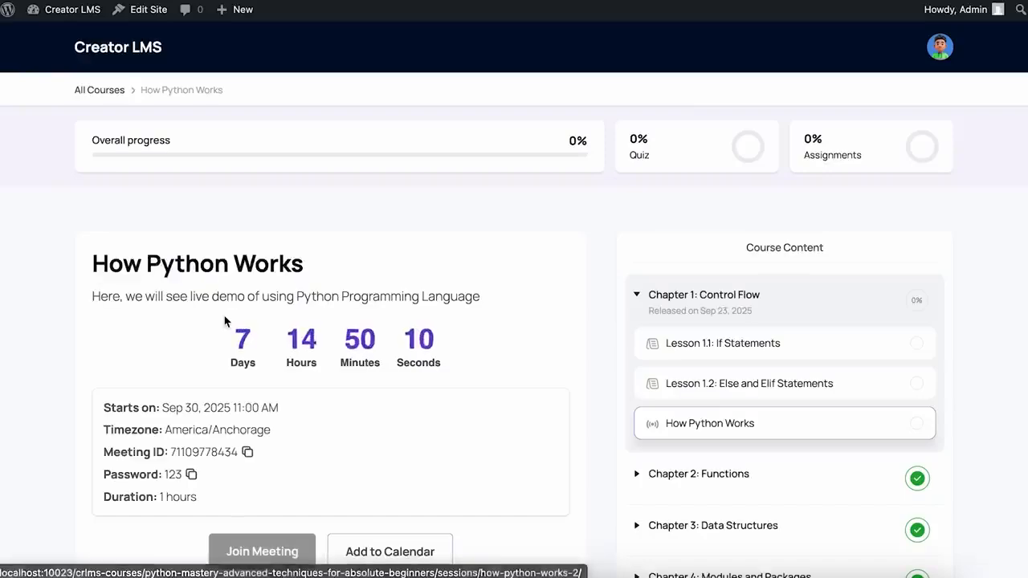
Step: Review the How Python Works session details and add its September 30, 11:00 AM slot to a calendar
{"action": "scroll", "coordinate": [539, 251], "scroll_direction": "down", "scroll_amount": 1}
{"action": "scroll", "coordinate": [539, 251], "scroll_direction": "down", "scroll_amount": 2}
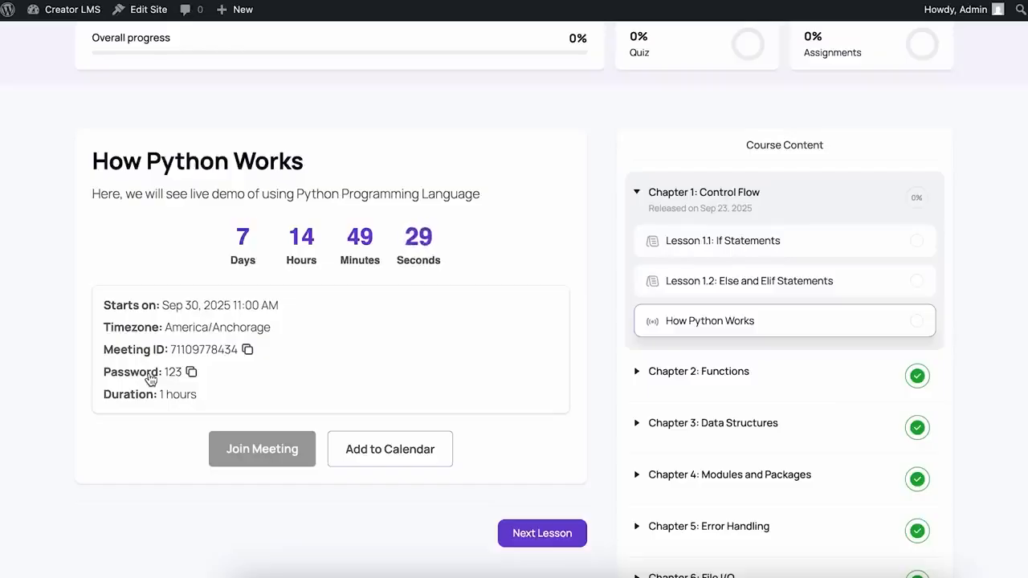
{"action": "left_click", "coordinate": [402, 458]}
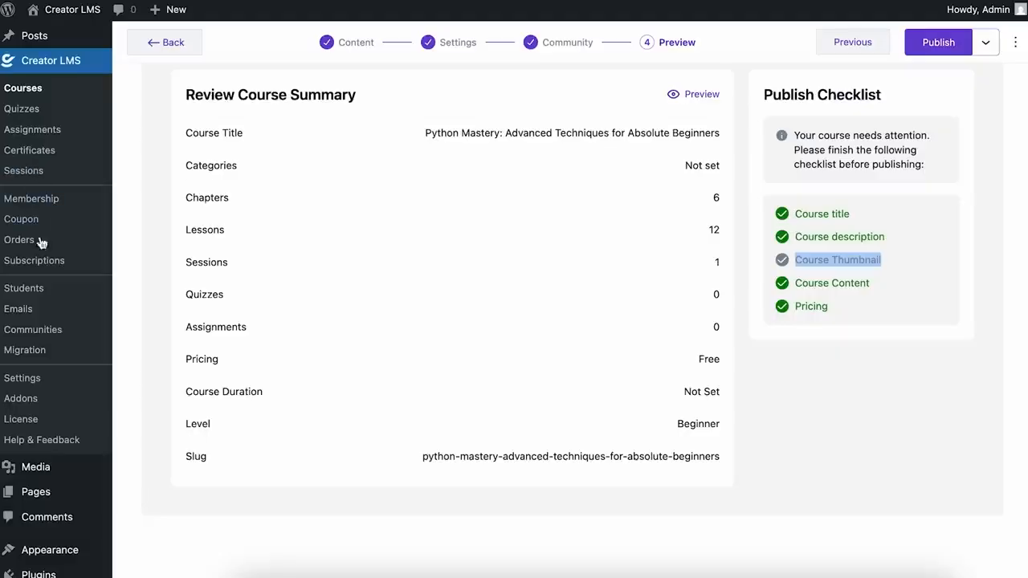
Step: Open the Addons page from the Creator LMS sidebar
{"action": "left_click", "coordinate": [55, 405]}
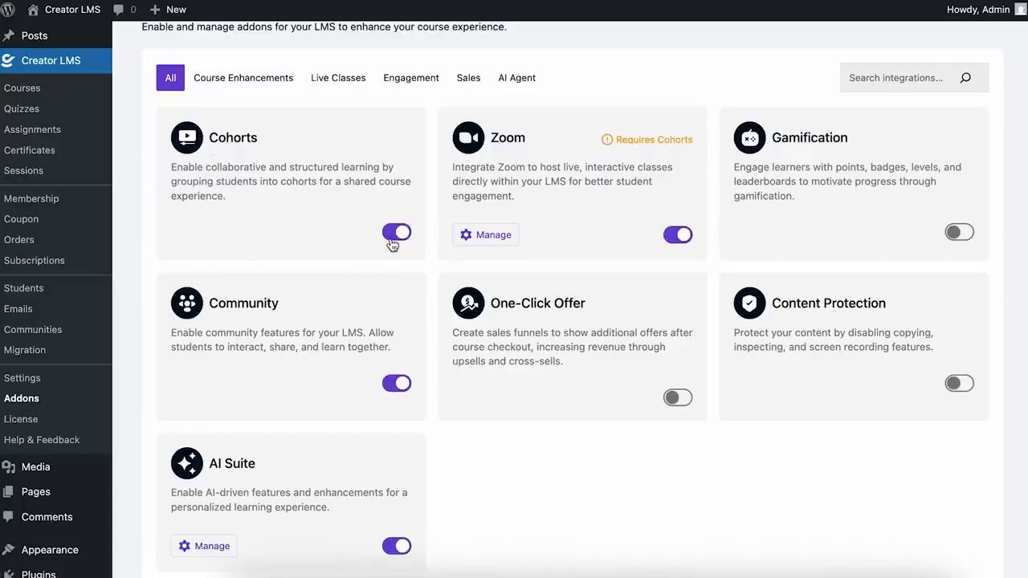
{"action": "left_click", "coordinate": [496, 235]}
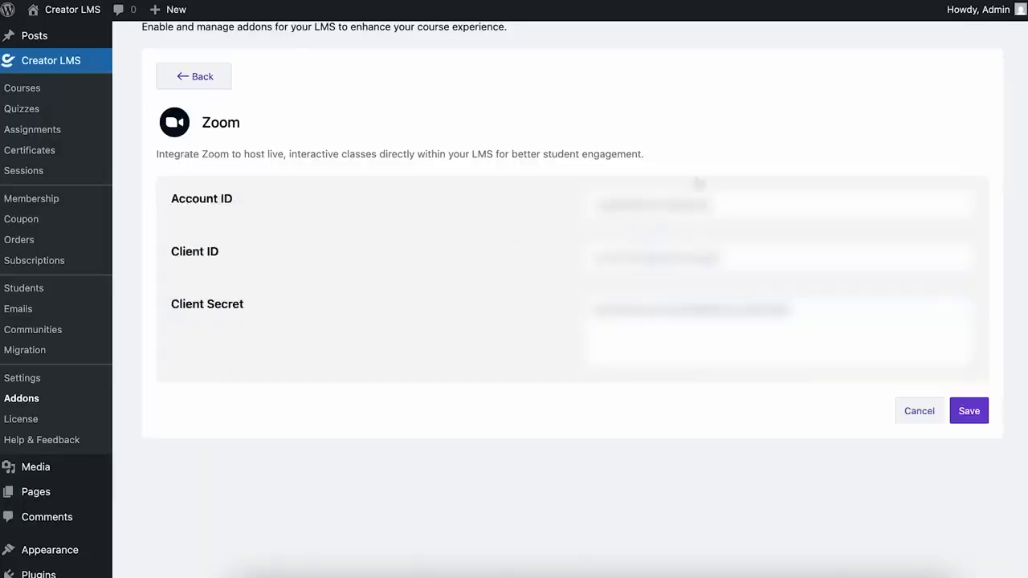
{"action": "left_click", "coordinate": [189, 90]}
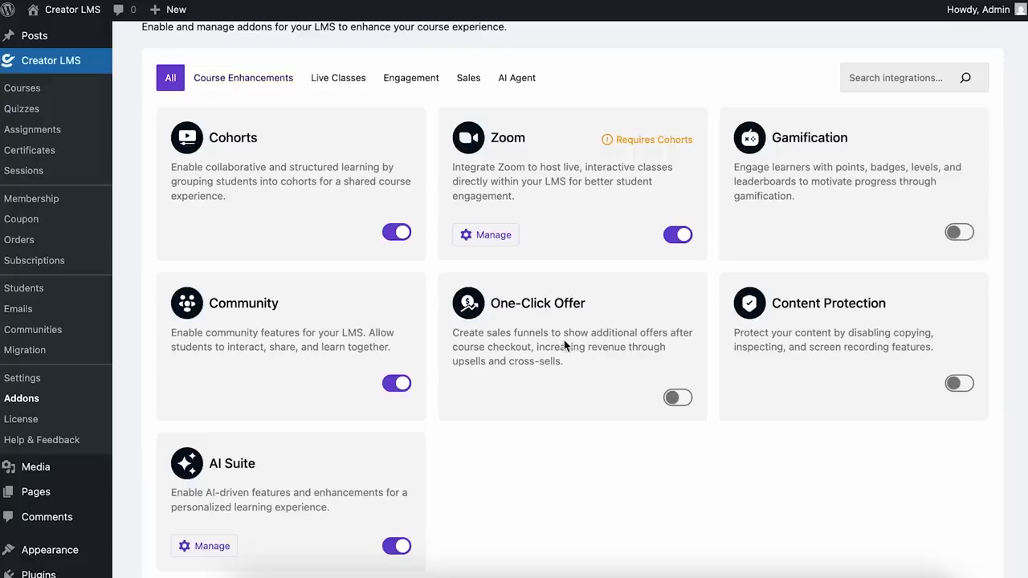